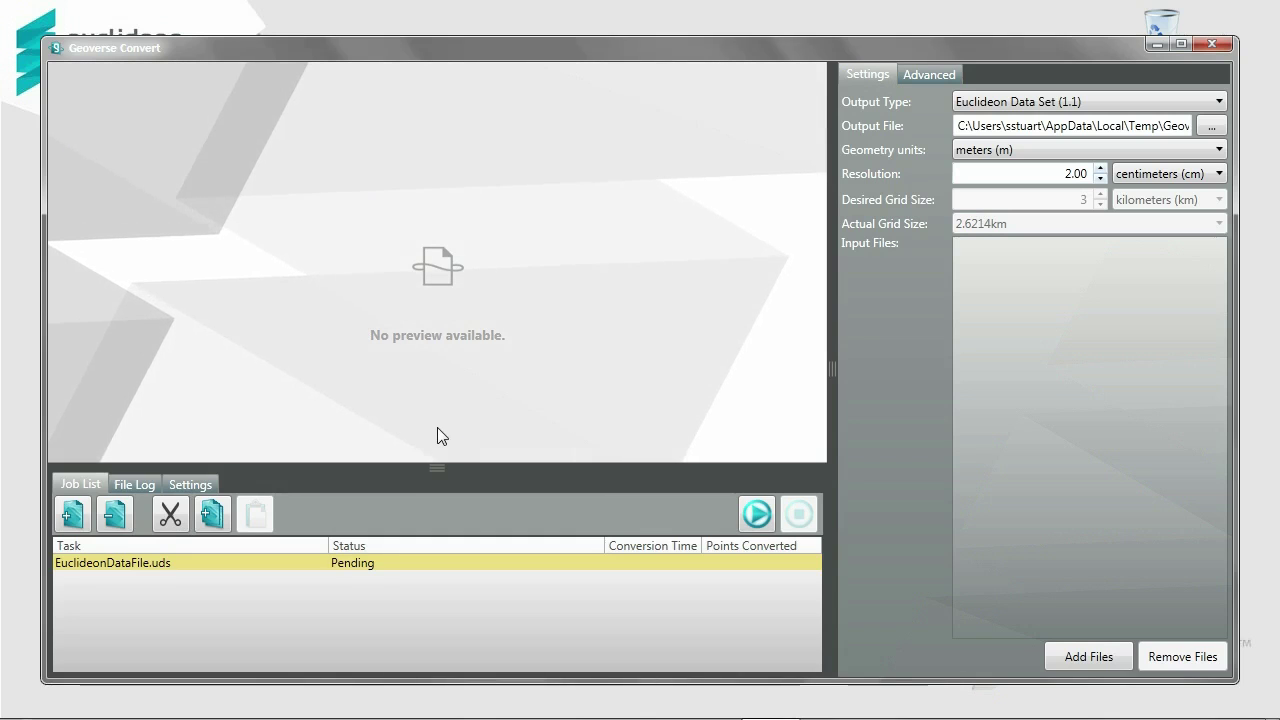
- Review the file log and the general settings for the output and intermediate directories
{"action": "mouse_move", "coordinate": [438, 456]}
{"action": "left_mouse_down"}
{"action": "mouse_move", "coordinate": [437, 423]}
{"action": "mouse_move", "coordinate": [437, 446]}
{"action": "left_mouse_up"}
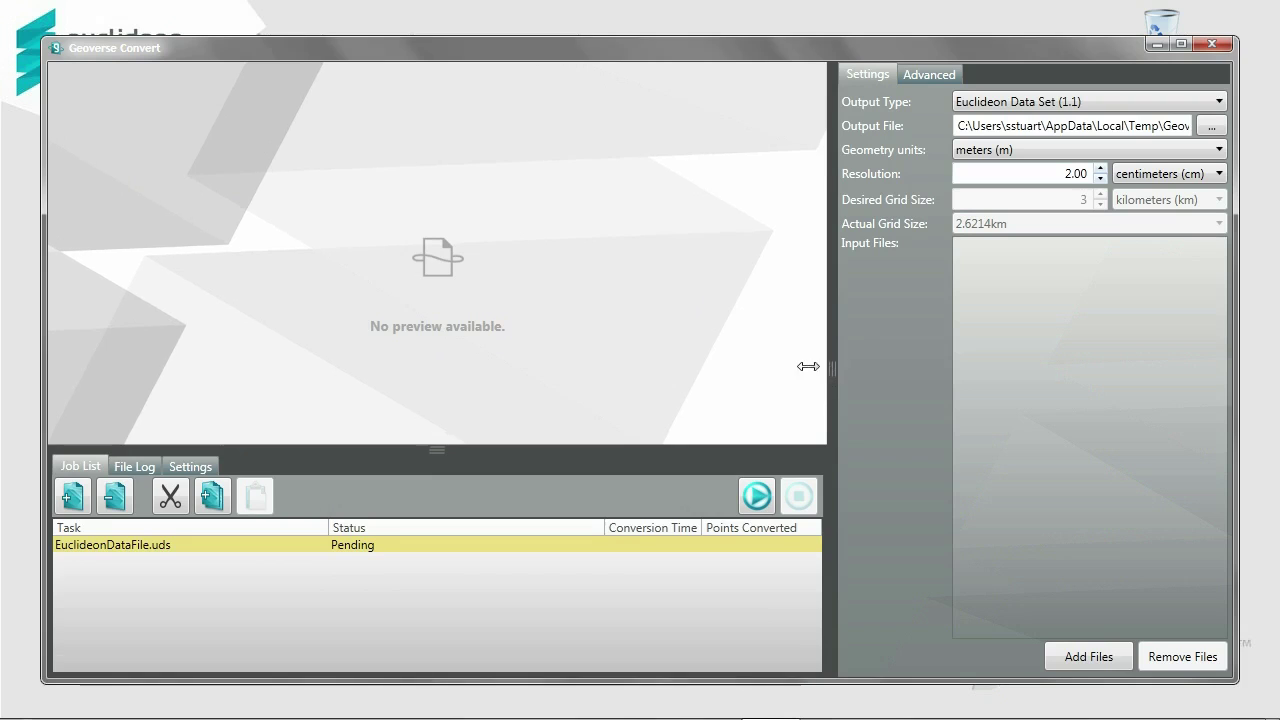
{"action": "mouse_move", "coordinate": [851, 364]}
{"action": "left_mouse_down"}
{"action": "mouse_move", "coordinate": [869, 365]}
{"action": "mouse_move", "coordinate": [827, 364]}
{"action": "left_mouse_up"}
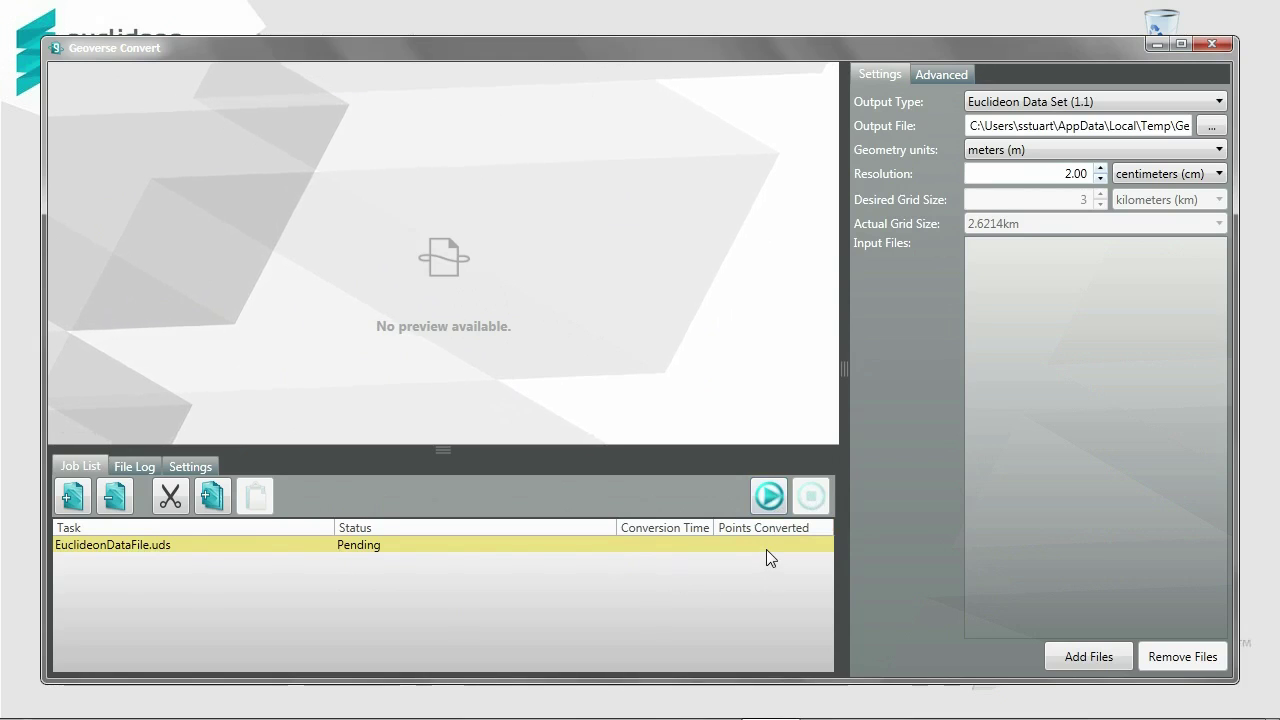
{"action": "left_click", "coordinate": [127, 466]}
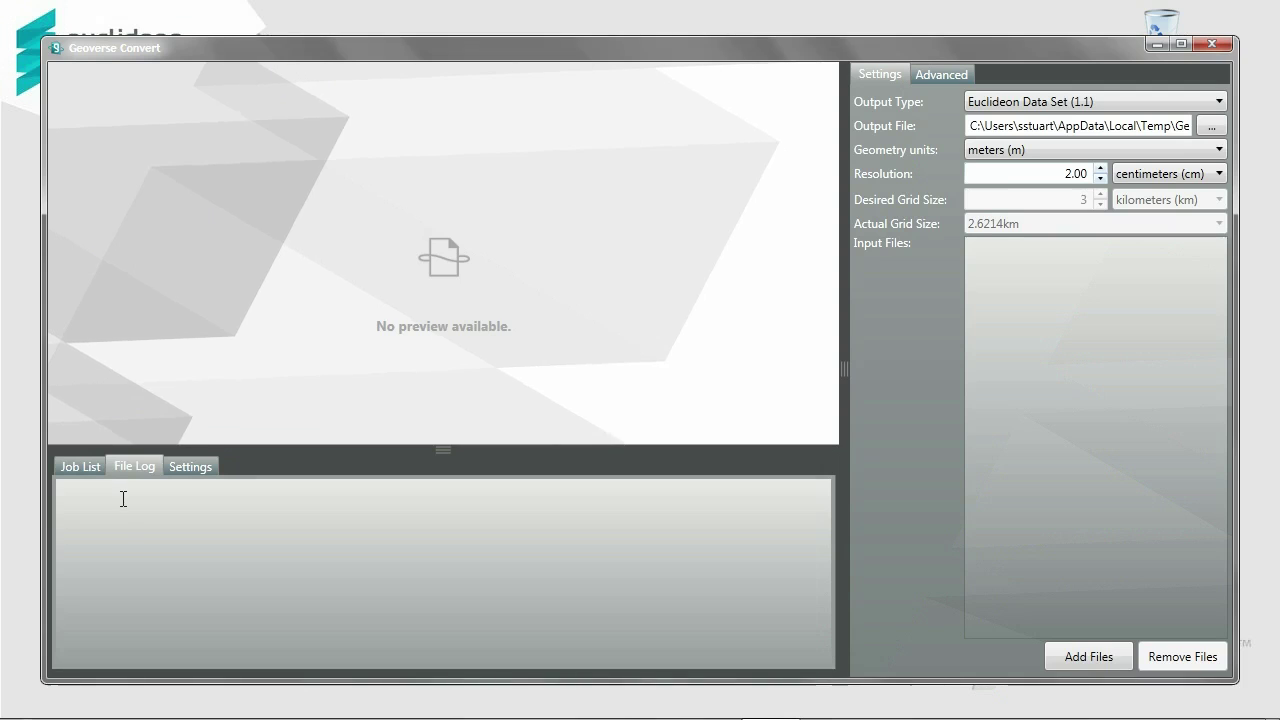
{"action": "left_click", "coordinate": [201, 470]}
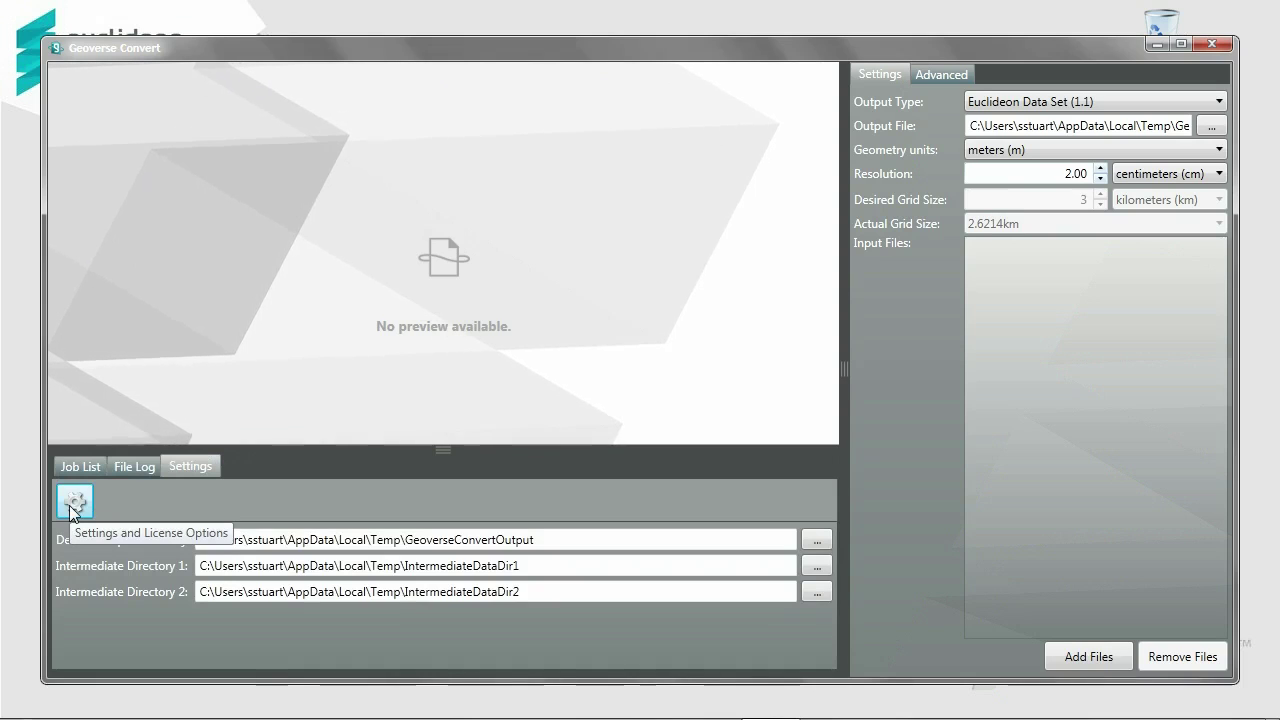
{"action": "left_click", "coordinate": [80, 466]}
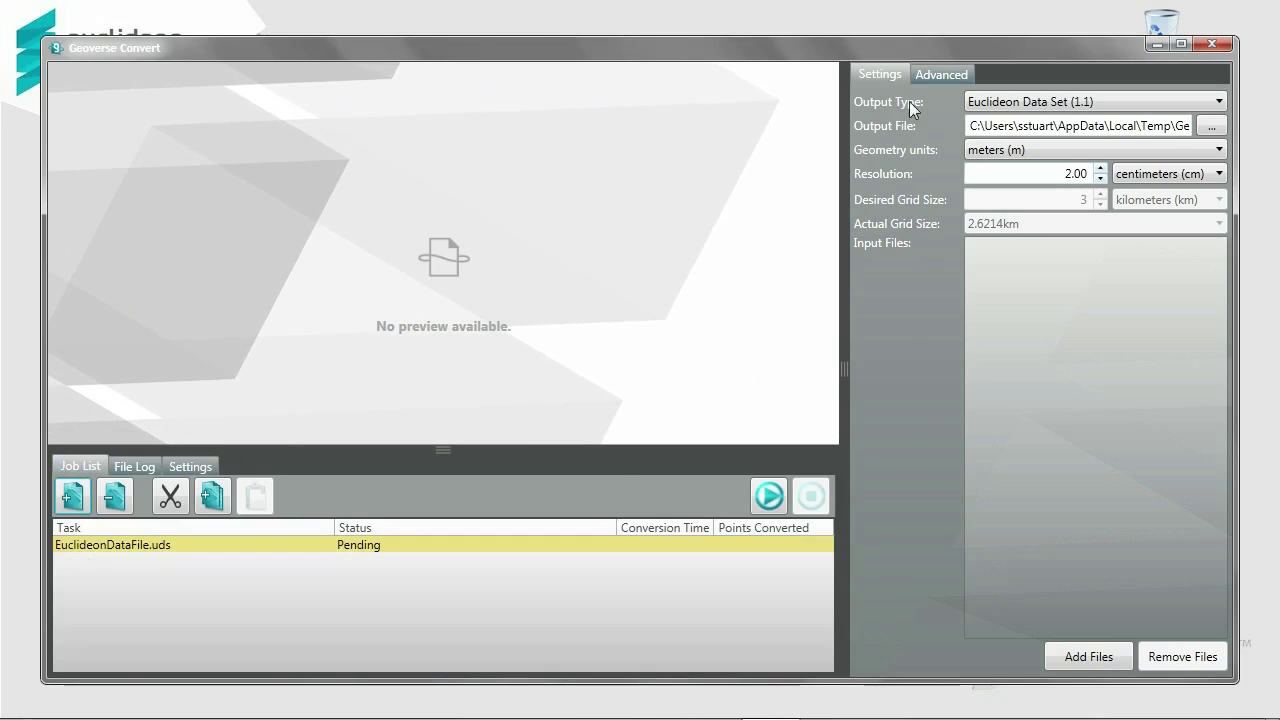
- Examine the available output types, geometry units and resolution units for the pending conversion job
{"action": "left_click", "coordinate": [1204, 102]}
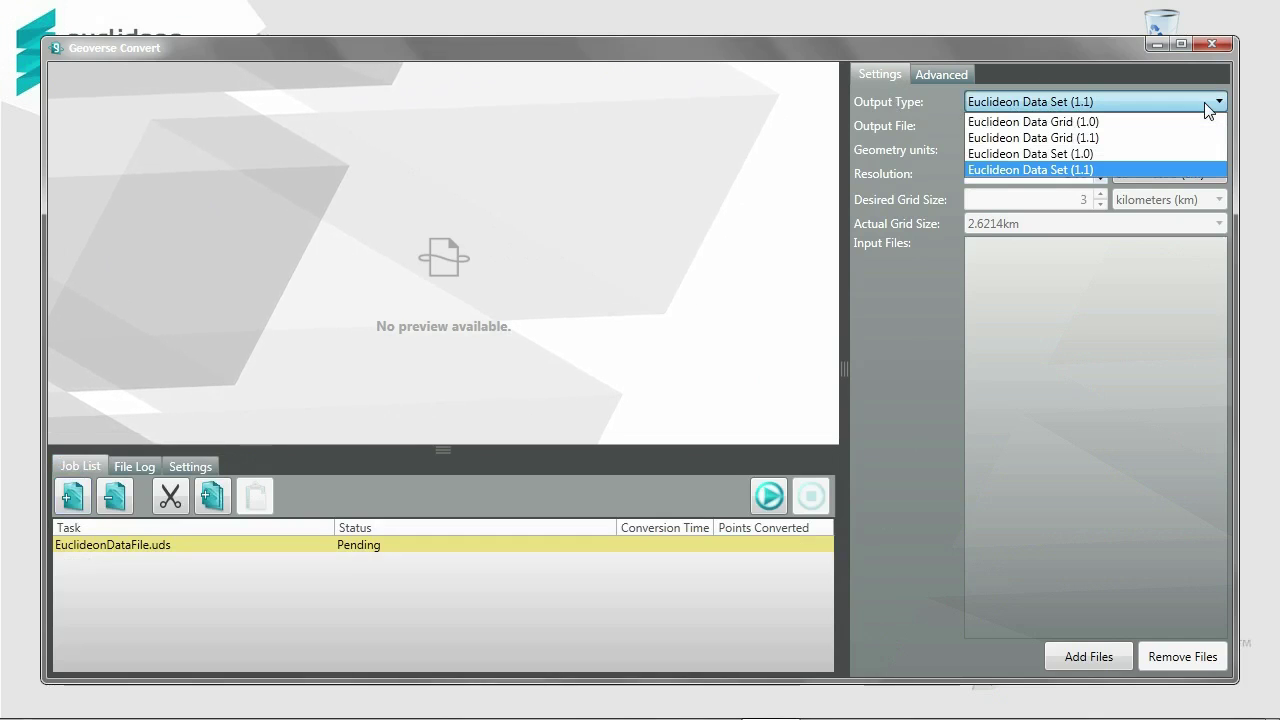
{"action": "left_click", "coordinate": [1197, 170]}
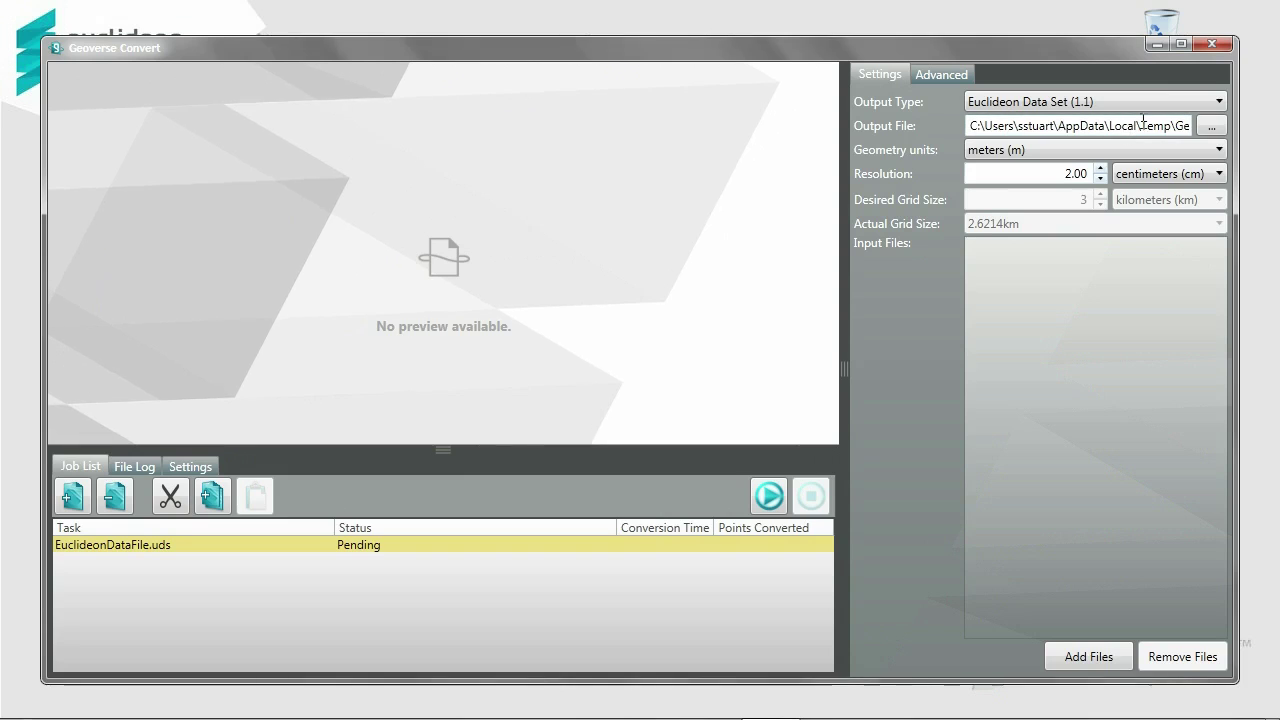
{"action": "left_click", "coordinate": [1211, 147]}
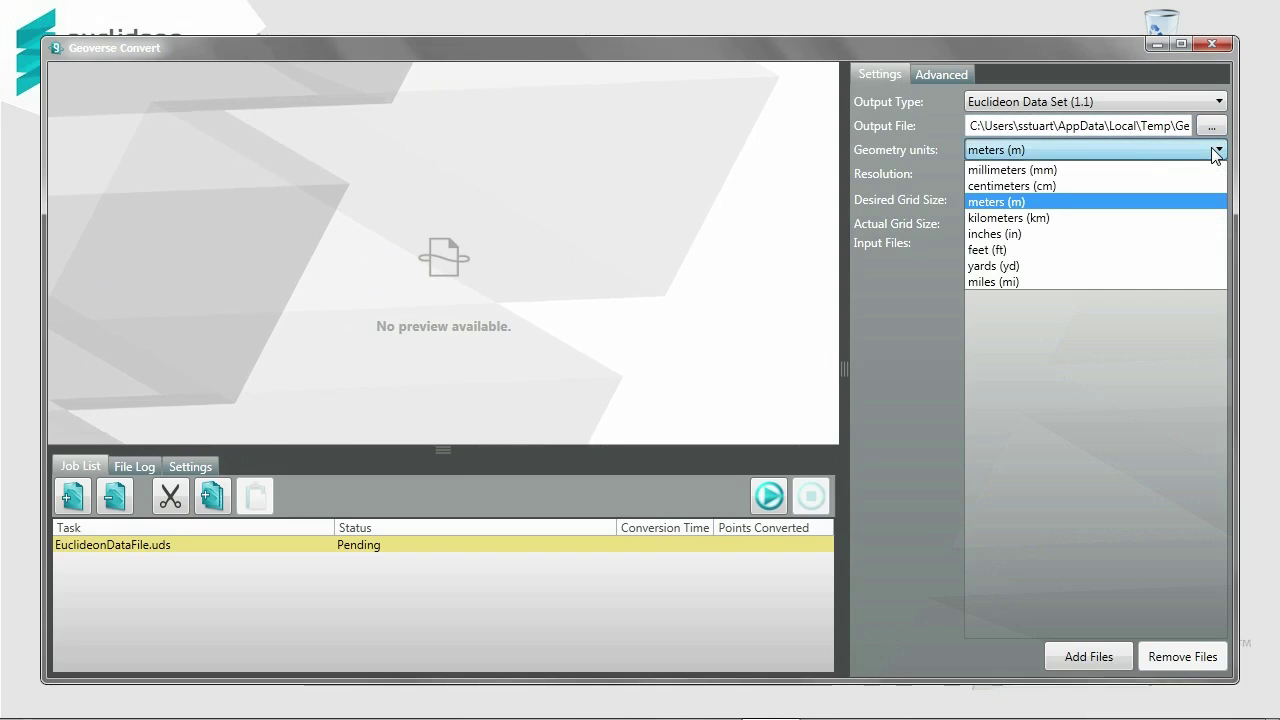
{"action": "left_click", "coordinate": [990, 203]}
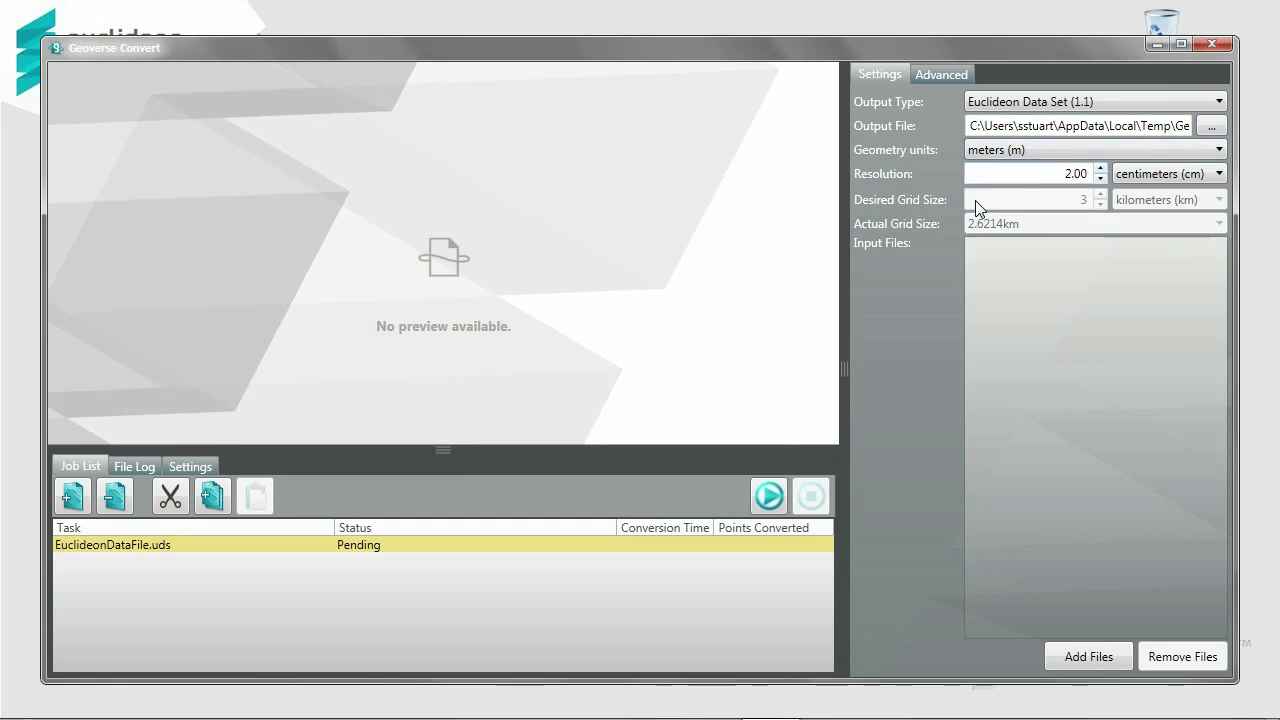
{"action": "left_click", "coordinate": [1159, 173]}
{"action": "left_click", "coordinate": [1159, 173]}
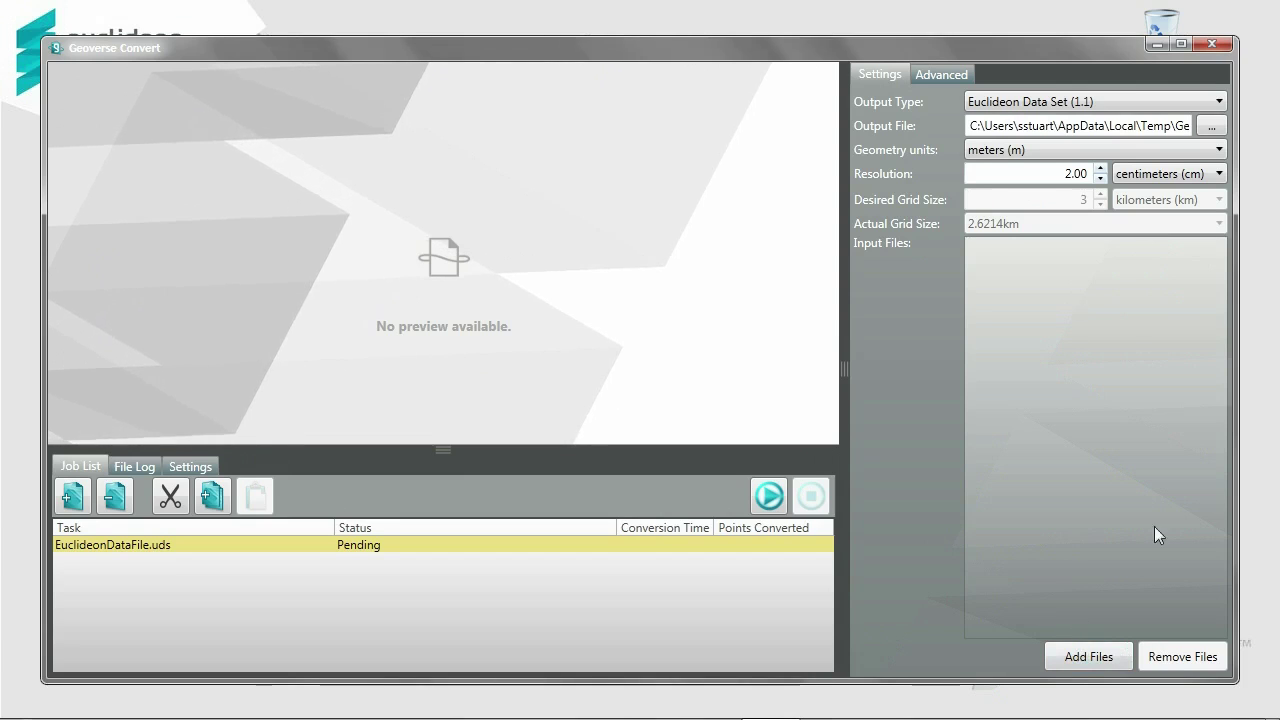
- Examine the job's advanced options, including the GIS projection fields and the available color formats
{"action": "left_click", "coordinate": [950, 68]}
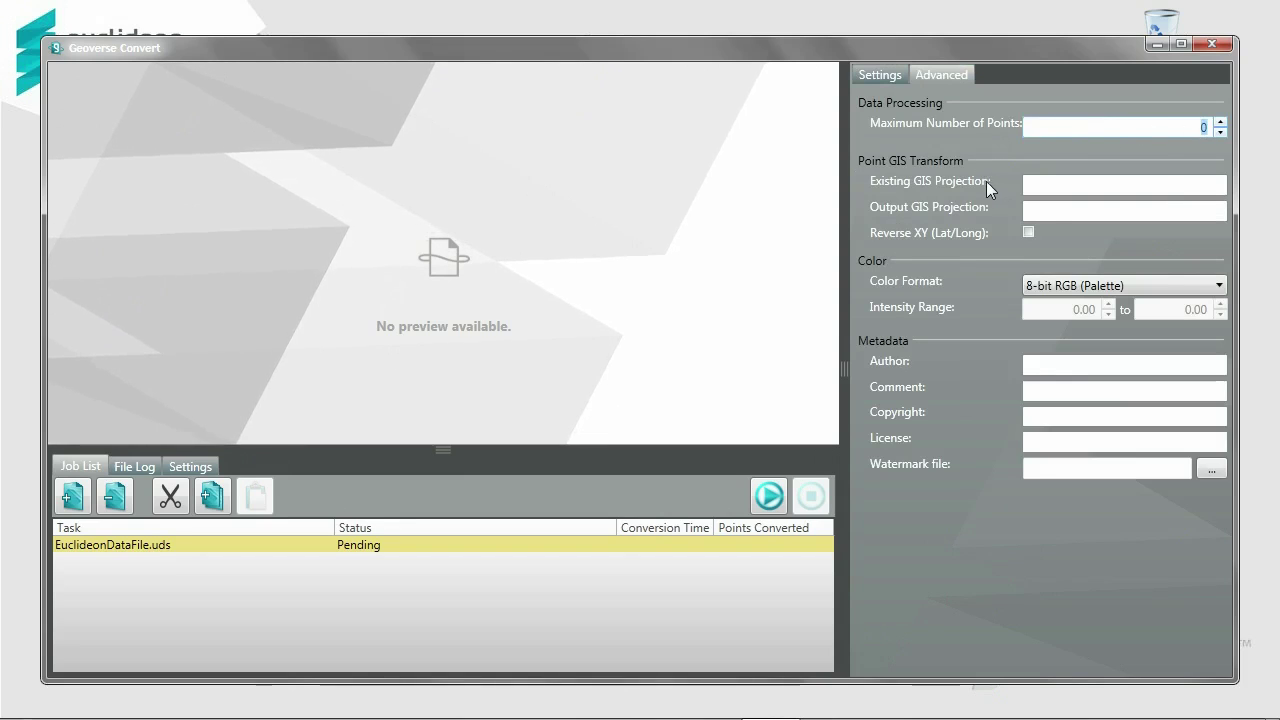
{"action": "mouse_move", "coordinate": [987, 181]}
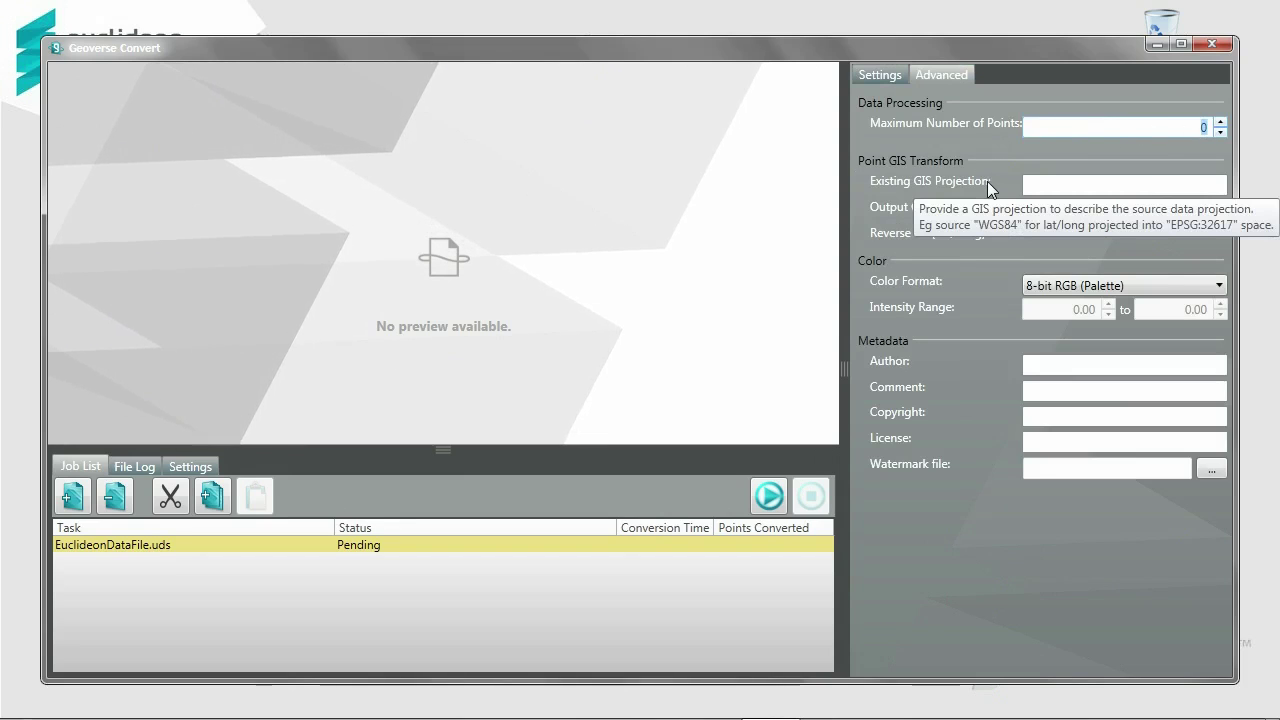
{"action": "mouse_move", "coordinate": [901, 207]}
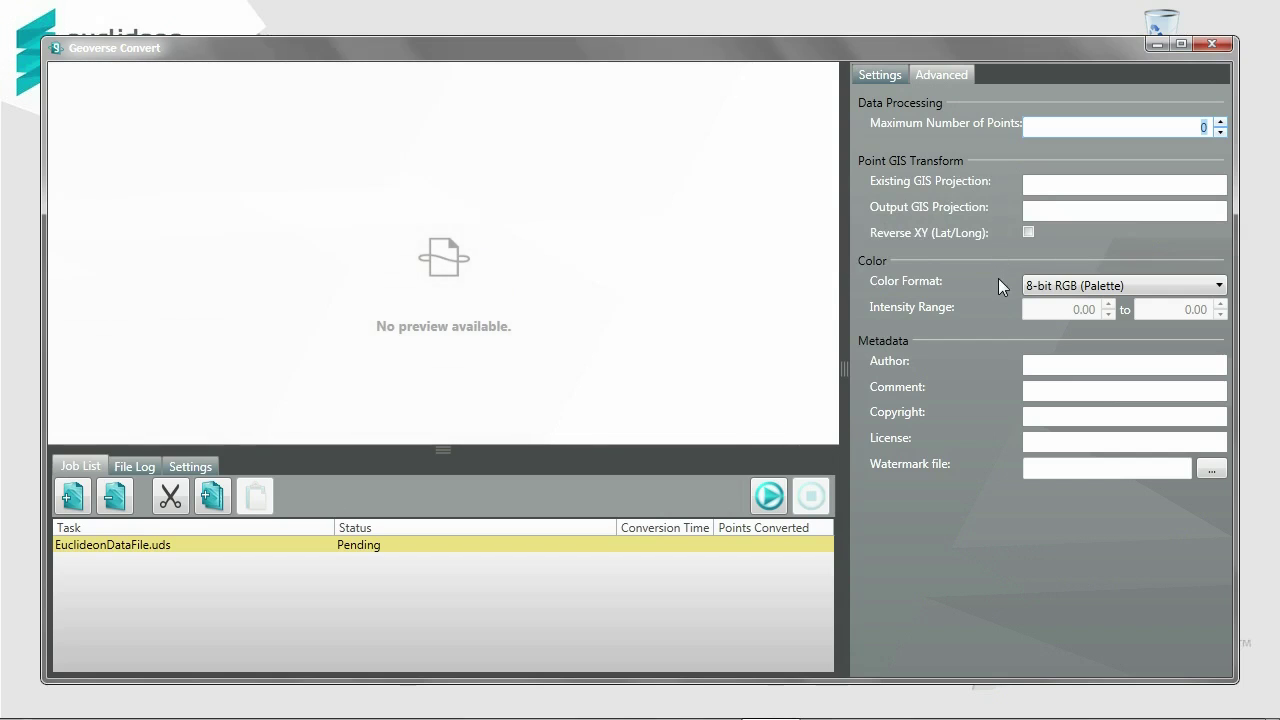
{"action": "left_click", "coordinate": [1104, 286]}
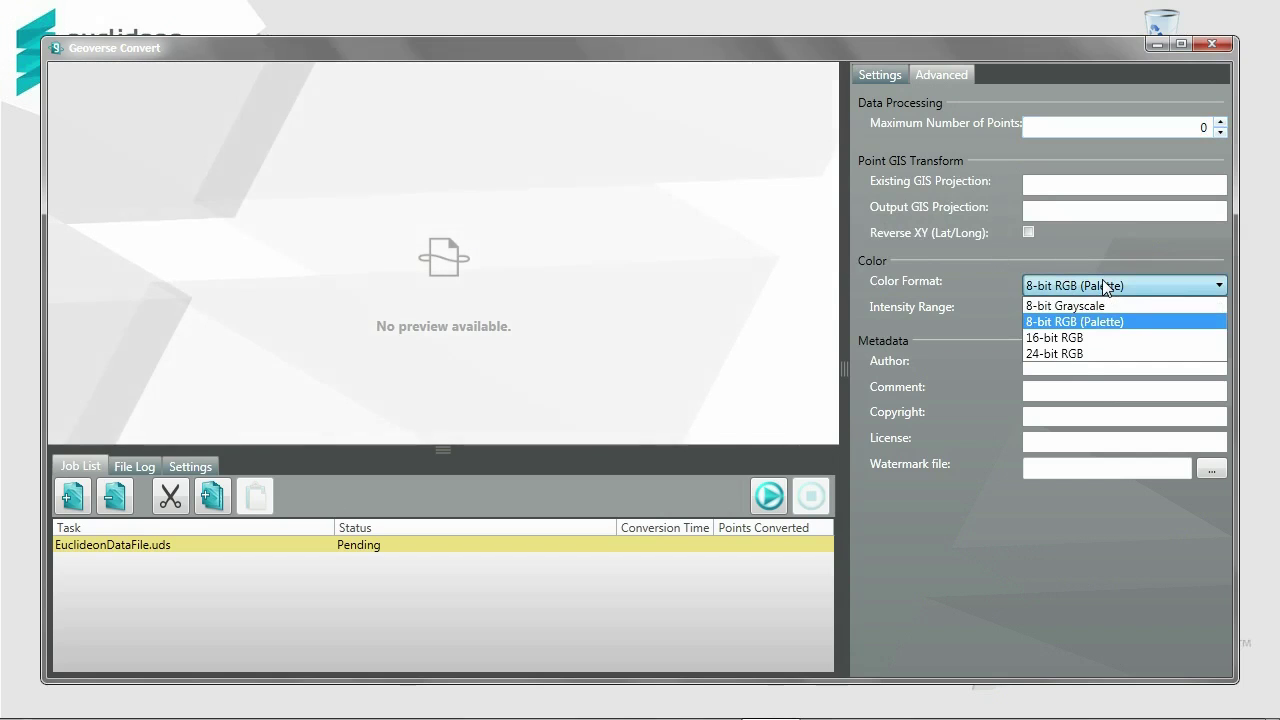
{"action": "left_click", "coordinate": [1104, 286]}
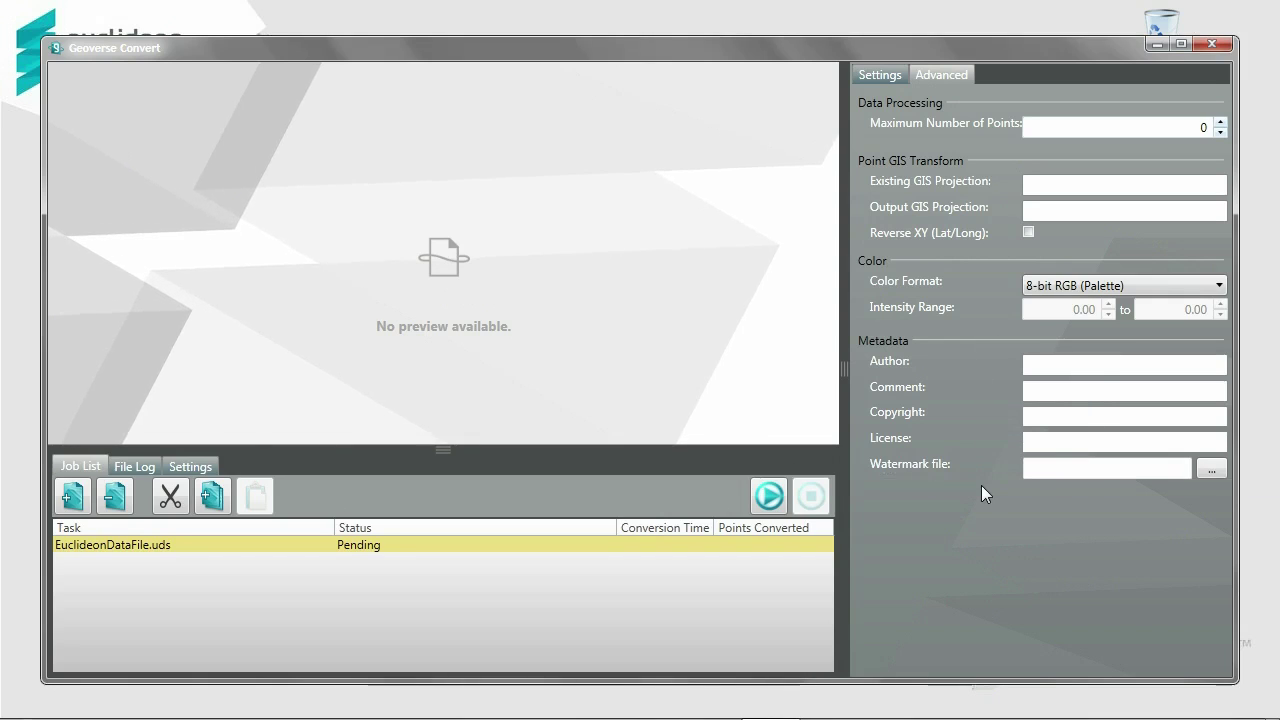
{"action": "left_click", "coordinate": [875, 70]}
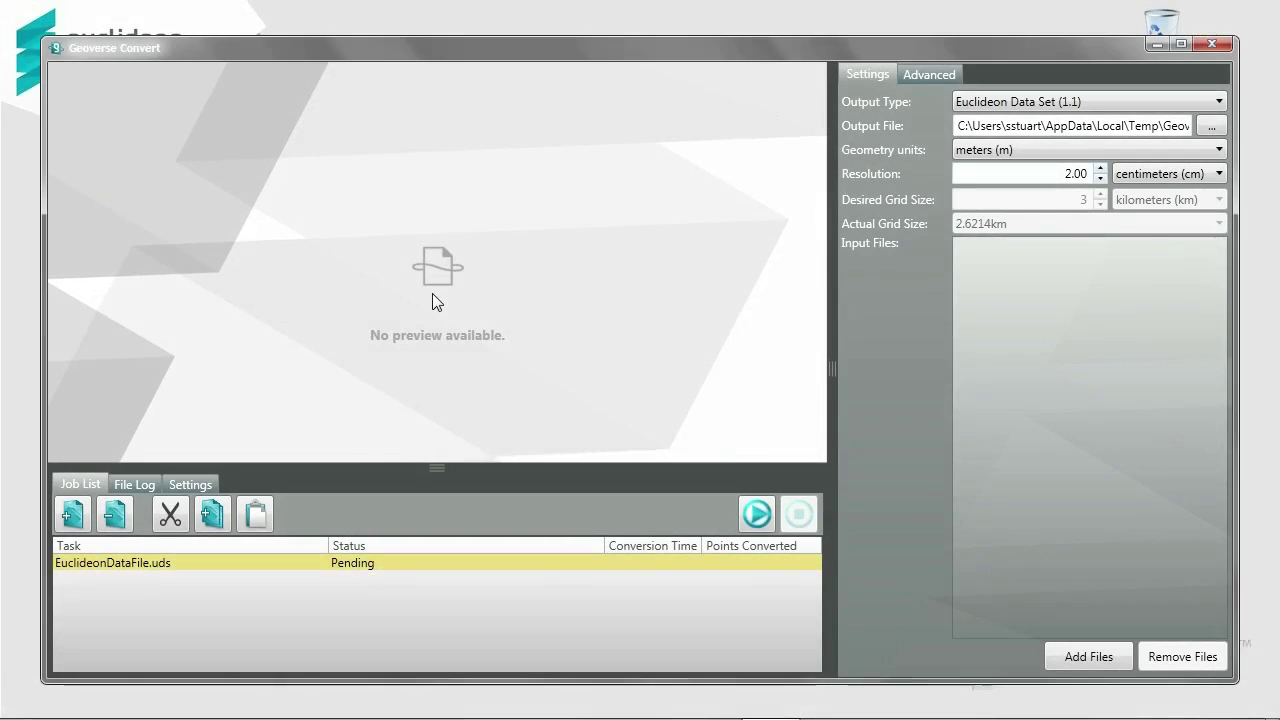
- Add GB_3DRGB_D2.las and GB_3DRGB_D3.las from the Convert Demo folder under Data Sets to the job's input files
{"action": "left_click_drag", "start_coordinate": [42, 298], "coordinate": [174, 291]}
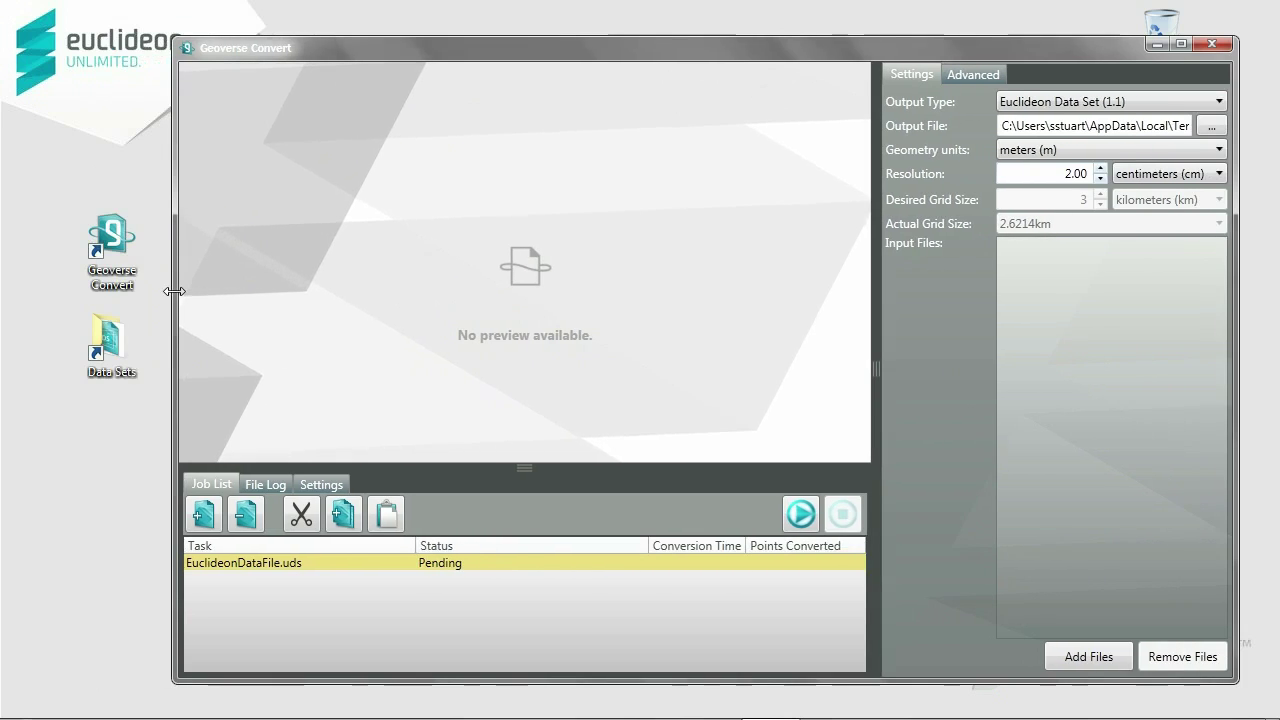
{"action": "double_click", "coordinate": [97, 343]}
{"action": "double_click", "coordinate": [180, 293]}
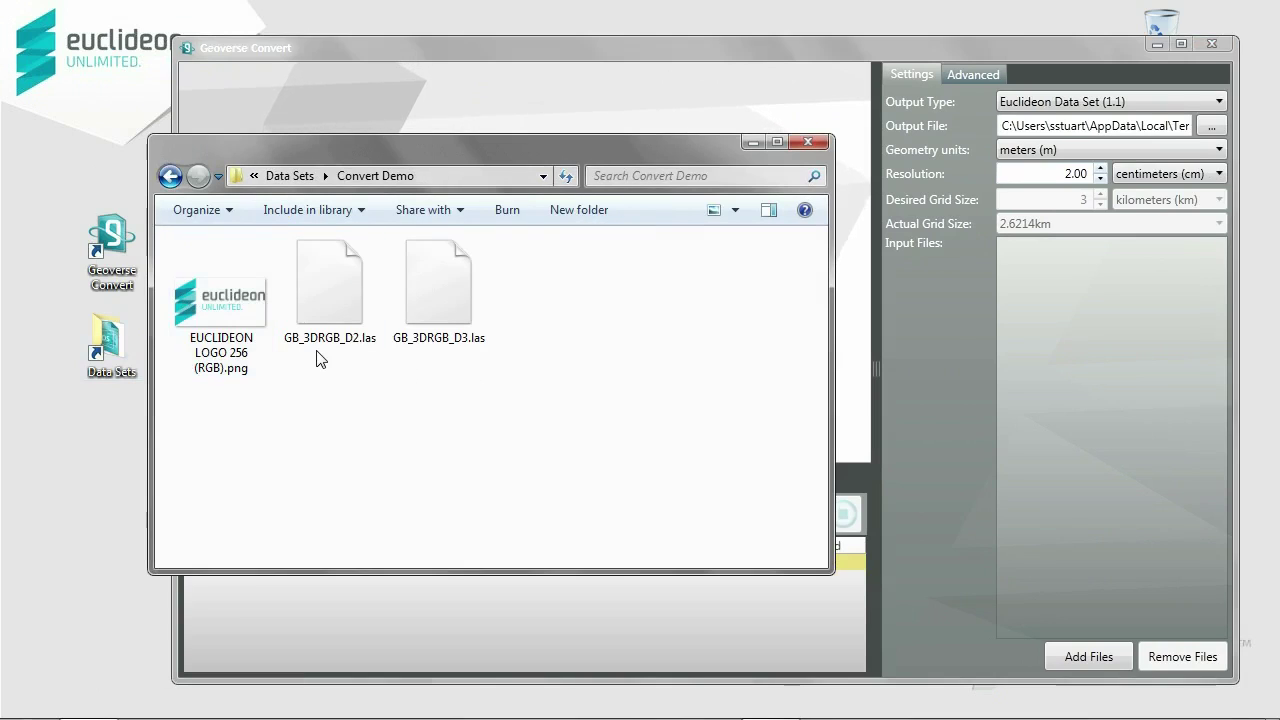
{"action": "left_click_drag", "start_coordinate": [320, 360], "coordinate": [1115, 310]}
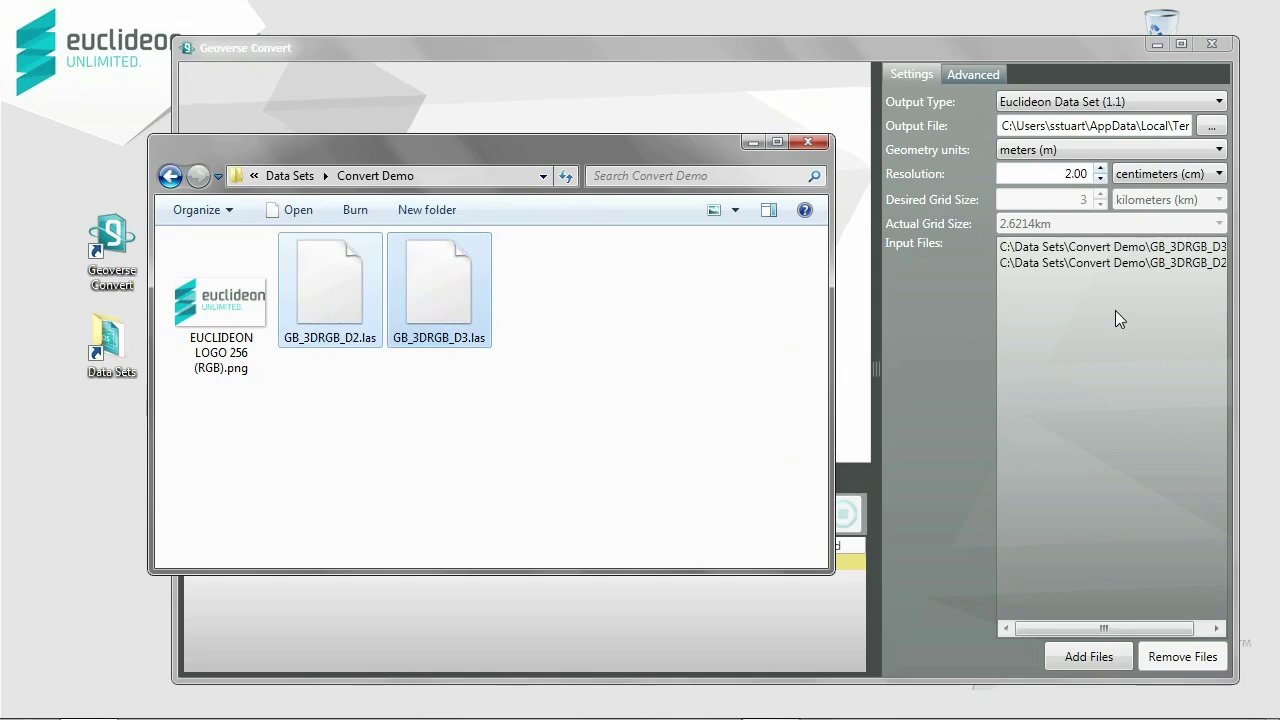
{"action": "left_click", "coordinate": [812, 142]}
- Choose Euclideon Data Set (1.1) as the output type and name the output file GossesBluff-Convert in the Convert Demo folder
{"action": "left_click", "coordinate": [1084, 102]}
{"action": "left_click", "coordinate": [1086, 168]}
{"action": "left_click", "coordinate": [1213, 126]}
{"action": "double_click", "coordinate": [234, 137]}
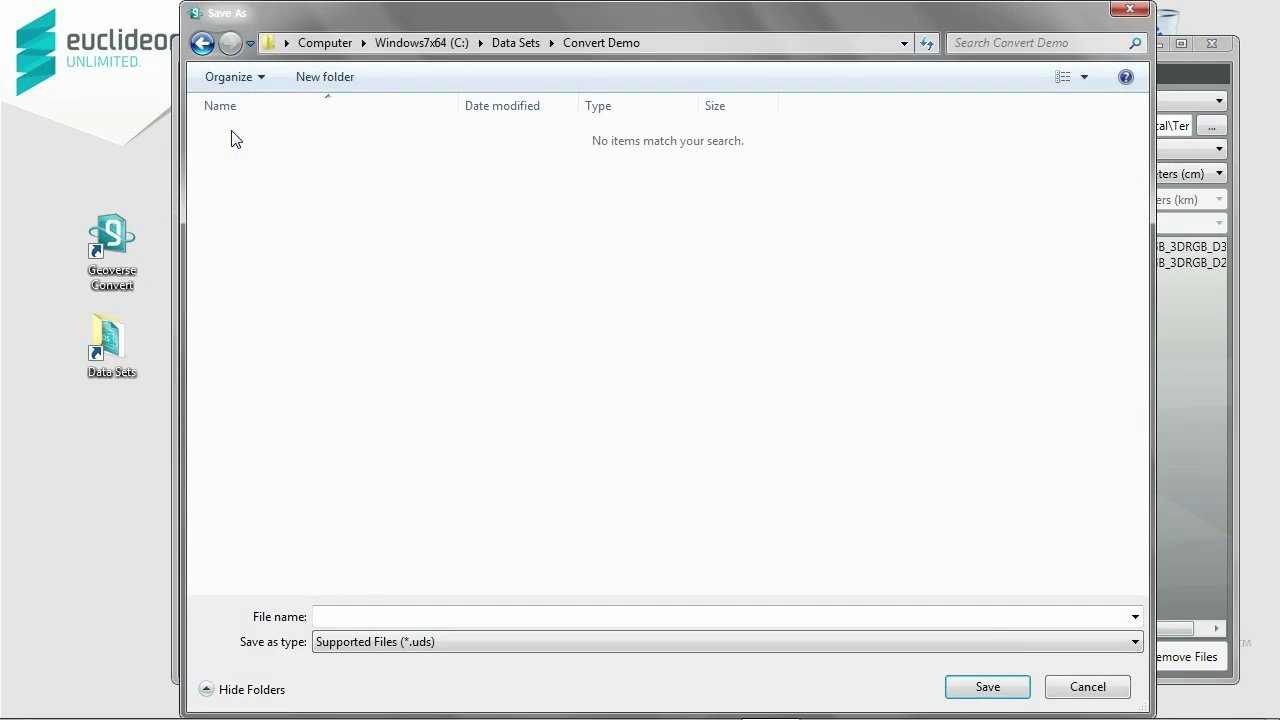
{"action": "left_click", "coordinate": [365, 615]}
{"action": "type", "text": "GossesBluff-Convert"}
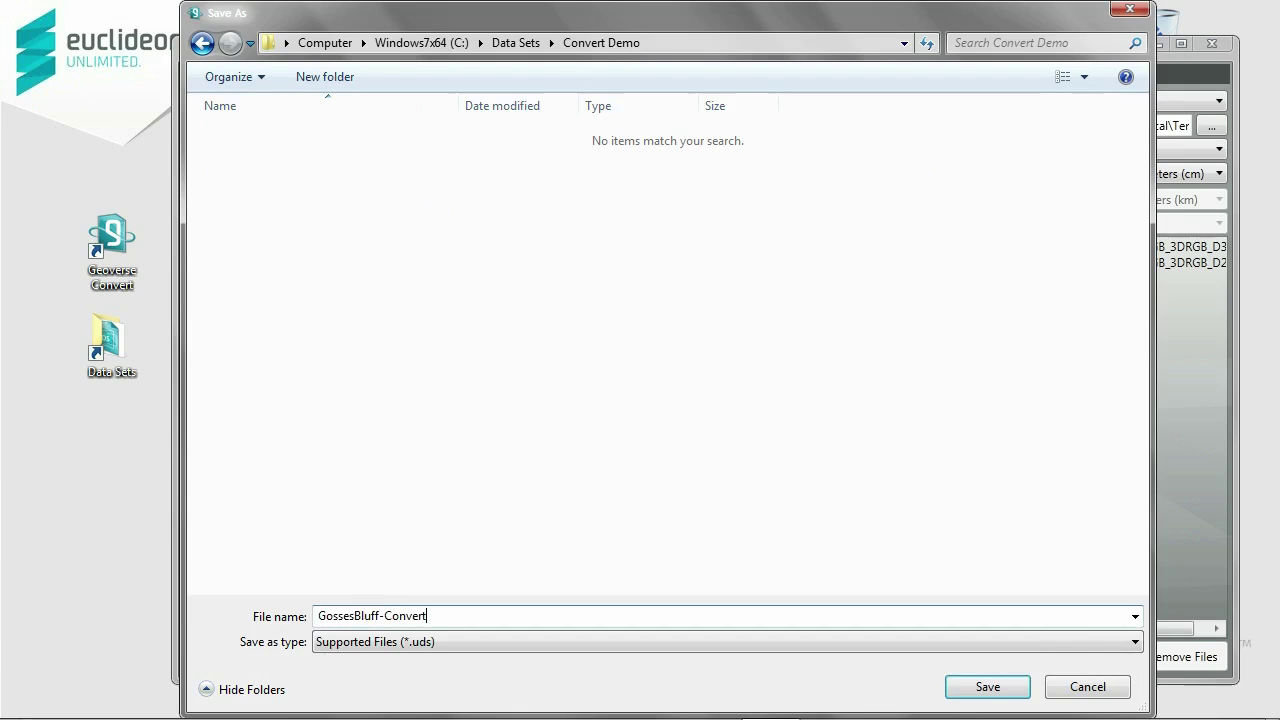
{"action": "left_click", "coordinate": [983, 686]}
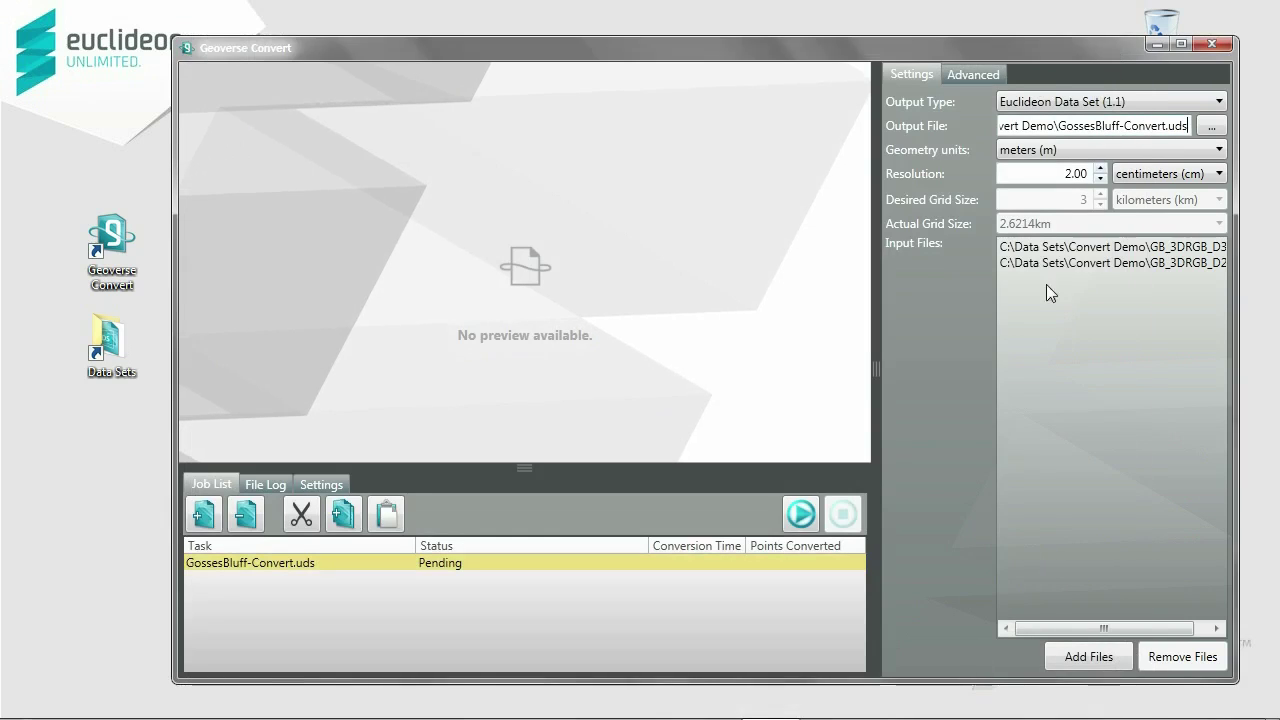
- Use meters as the geometry units and set the resolution to 20 centimeters
{"action": "left_click", "coordinate": [1150, 152]}
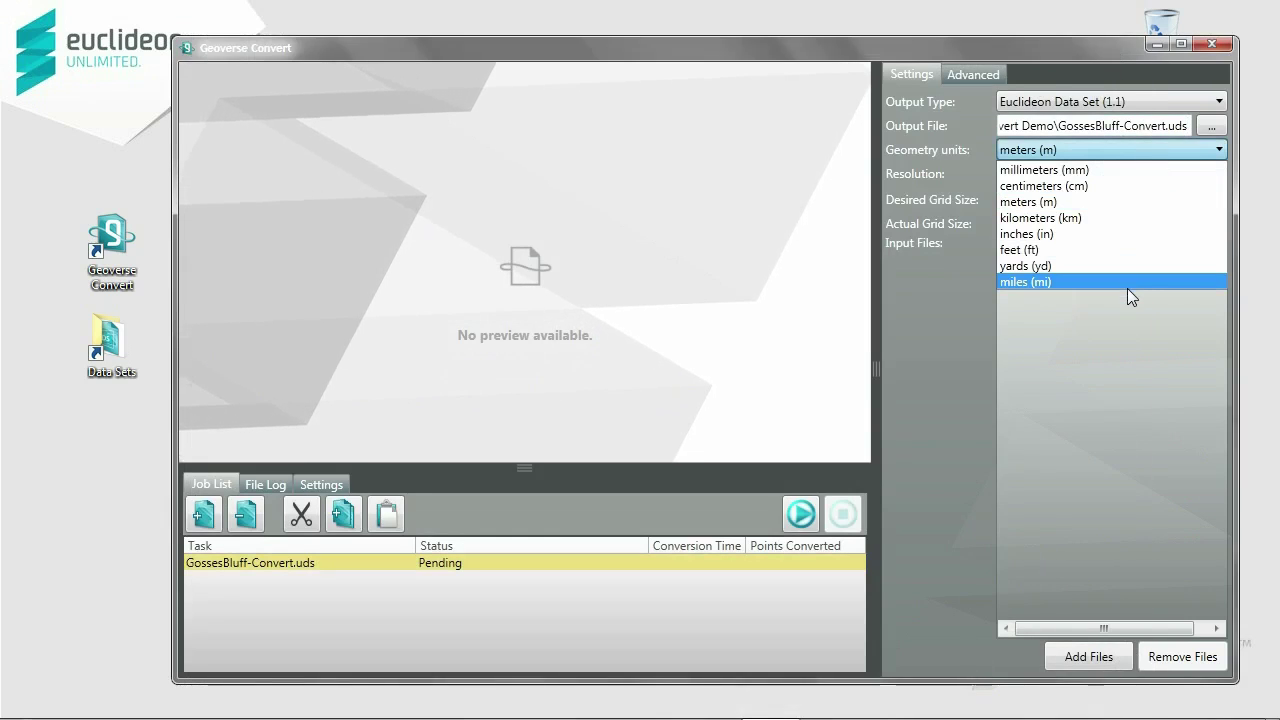
{"action": "left_click", "coordinate": [1041, 201]}
{"action": "left_click", "coordinate": [1178, 181]}
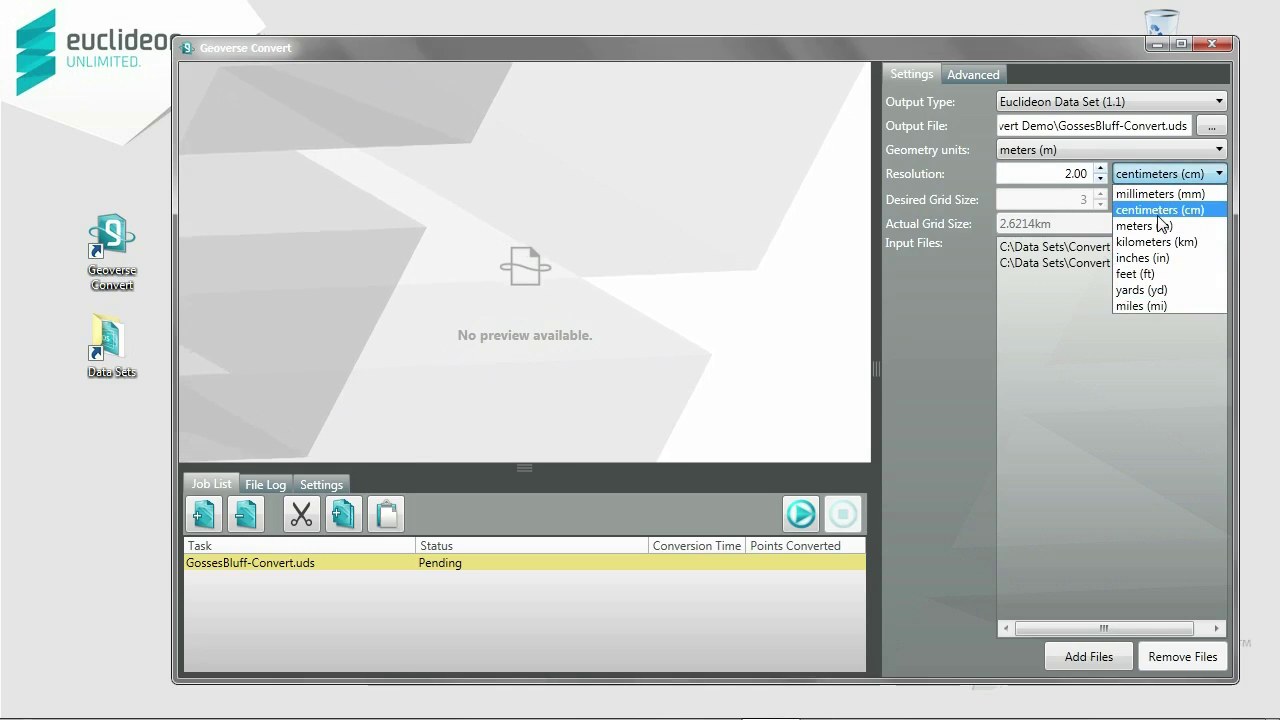
{"action": "left_click", "coordinate": [1150, 210]}
{"action": "double_click", "coordinate": [1078, 174]}
{"action": "left_click", "coordinate": [1078, 174]}
{"action": "double_click", "coordinate": [1078, 174]}
{"action": "type", "text": "20"}
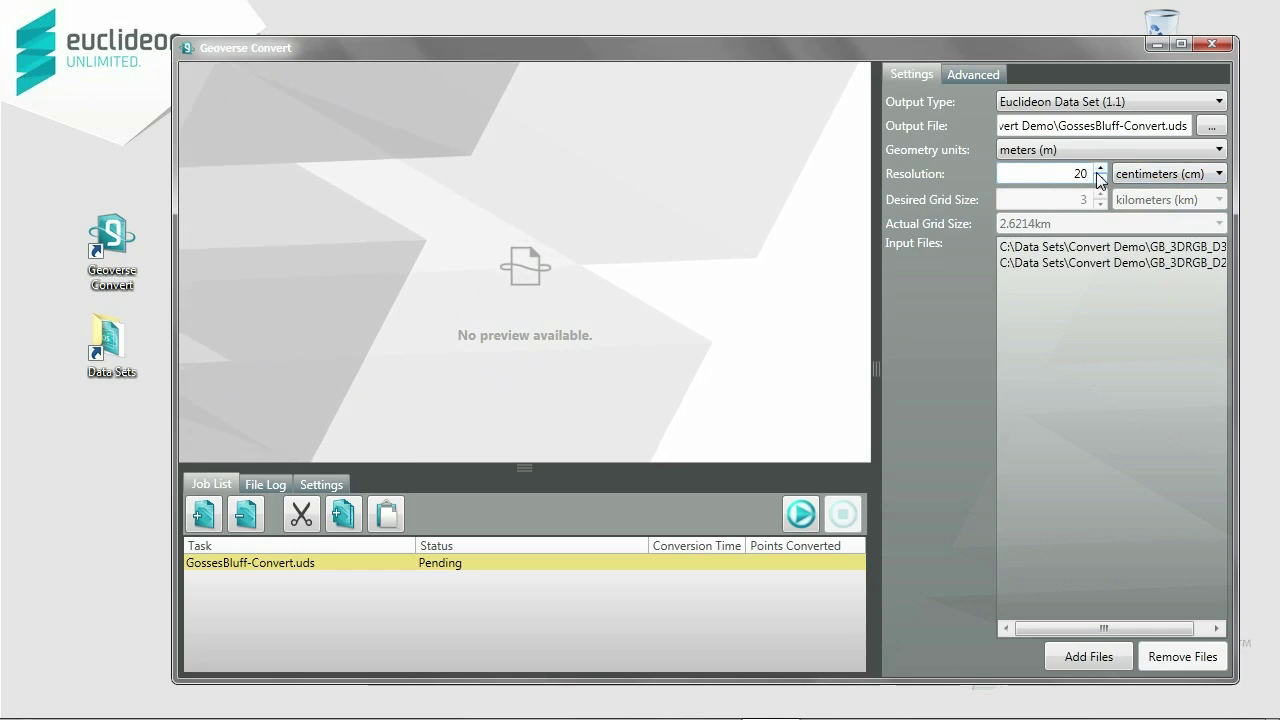
- Limit the conversion to a maximum of 1,000,000 points in the advanced data processing options
{"action": "left_click", "coordinate": [962, 75]}
{"action": "double_click", "coordinate": [1191, 128]}
{"action": "type", "text": "1,00"}
{"action": "type", "text": "0,000"}
- Set the output GIS projection to EPSG:28353 and choose 8-bit RGB (Palette) as the color format
{"action": "left_click", "coordinate": [1105, 184]}
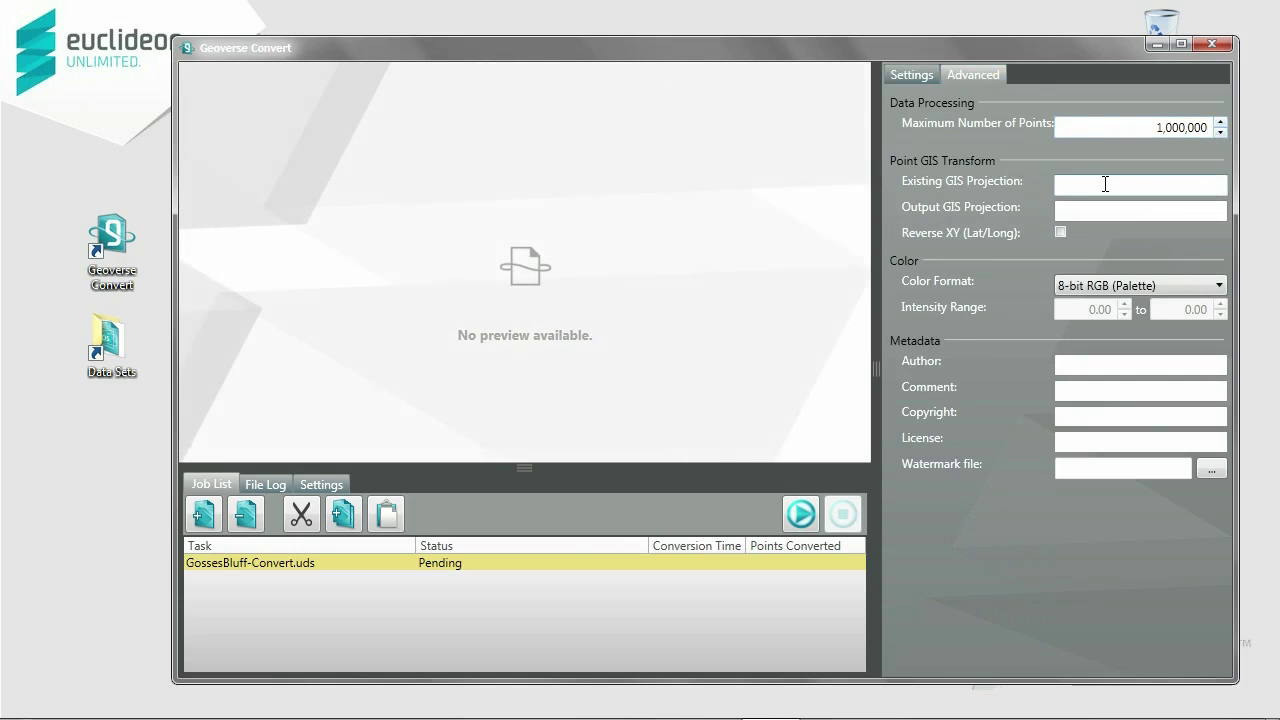
{"action": "left_click", "coordinate": [1096, 211]}
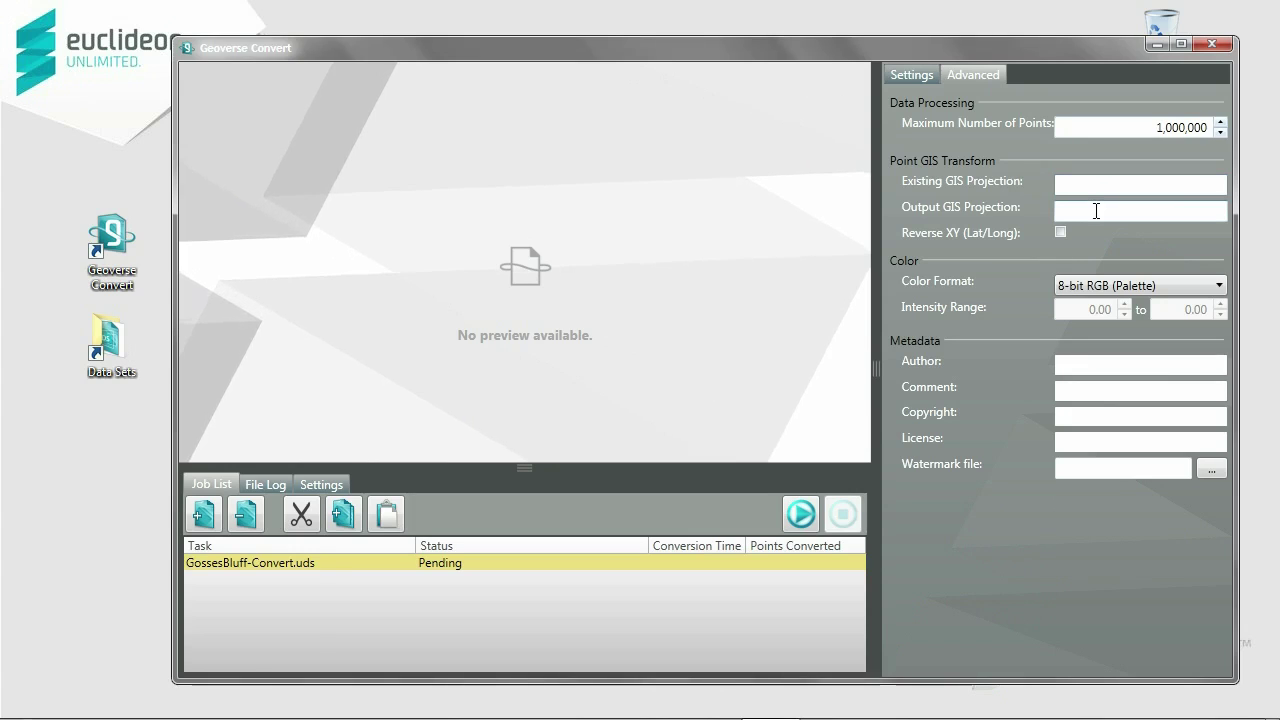
{"action": "type", "text": "EPSG:28353"}
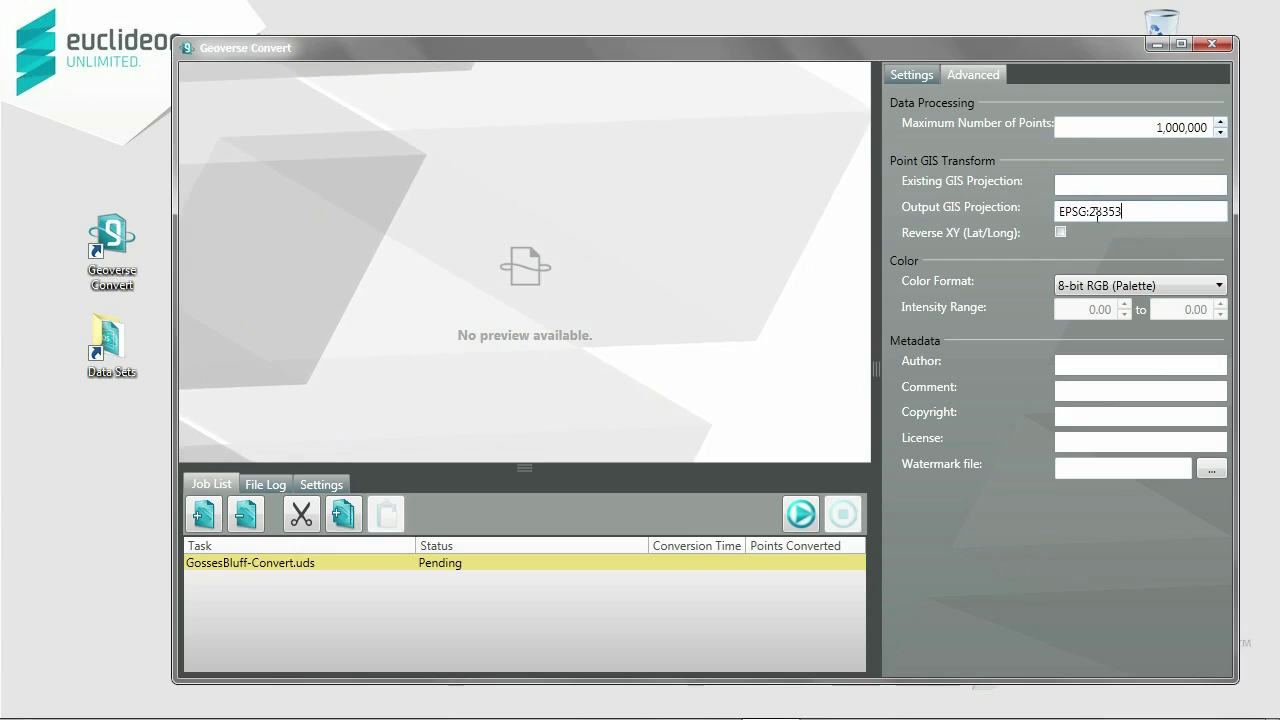
{"action": "left_click", "coordinate": [1153, 283]}
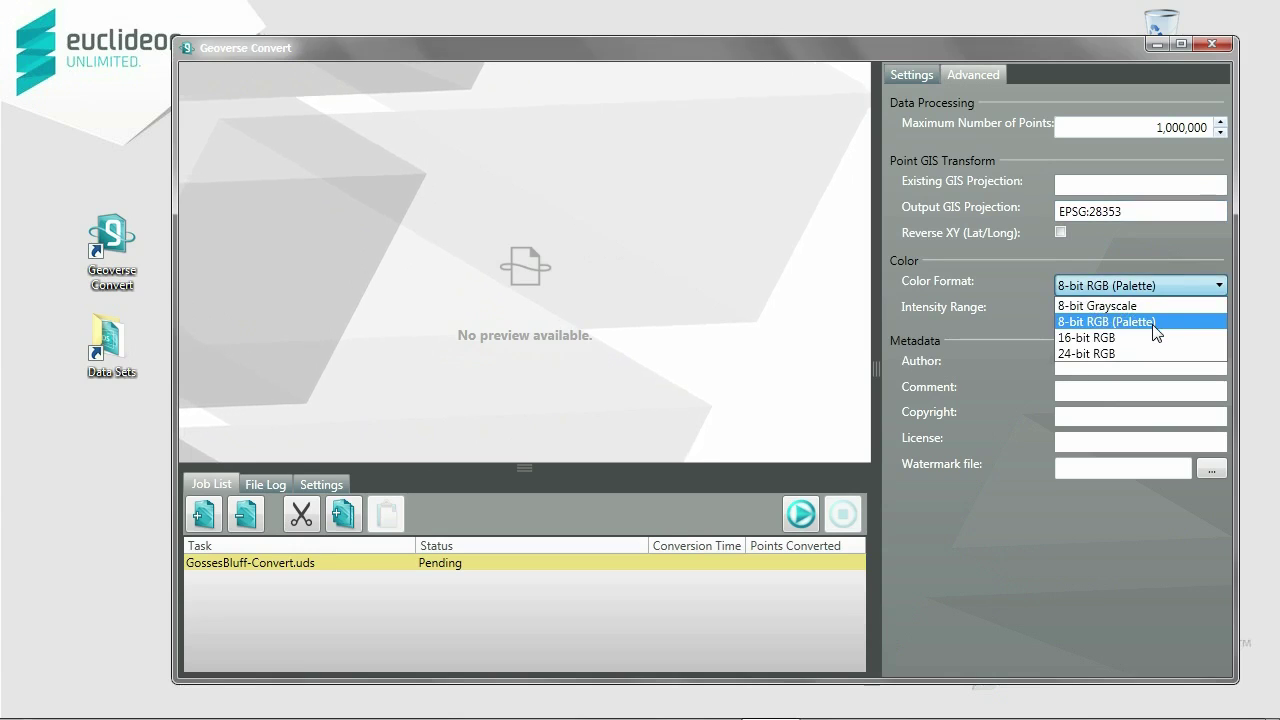
{"action": "left_click", "coordinate": [1151, 325]}
- Fill in the metadata with the author's name and the comment "Gosses Bluff Sample"
{"action": "left_click", "coordinate": [1113, 368]}
{"action": "type", "text": "Sebastian"}
{"action": "key", "text": "Tab"}
{"action": "type", "text": "Gosses Bluff Sample"}
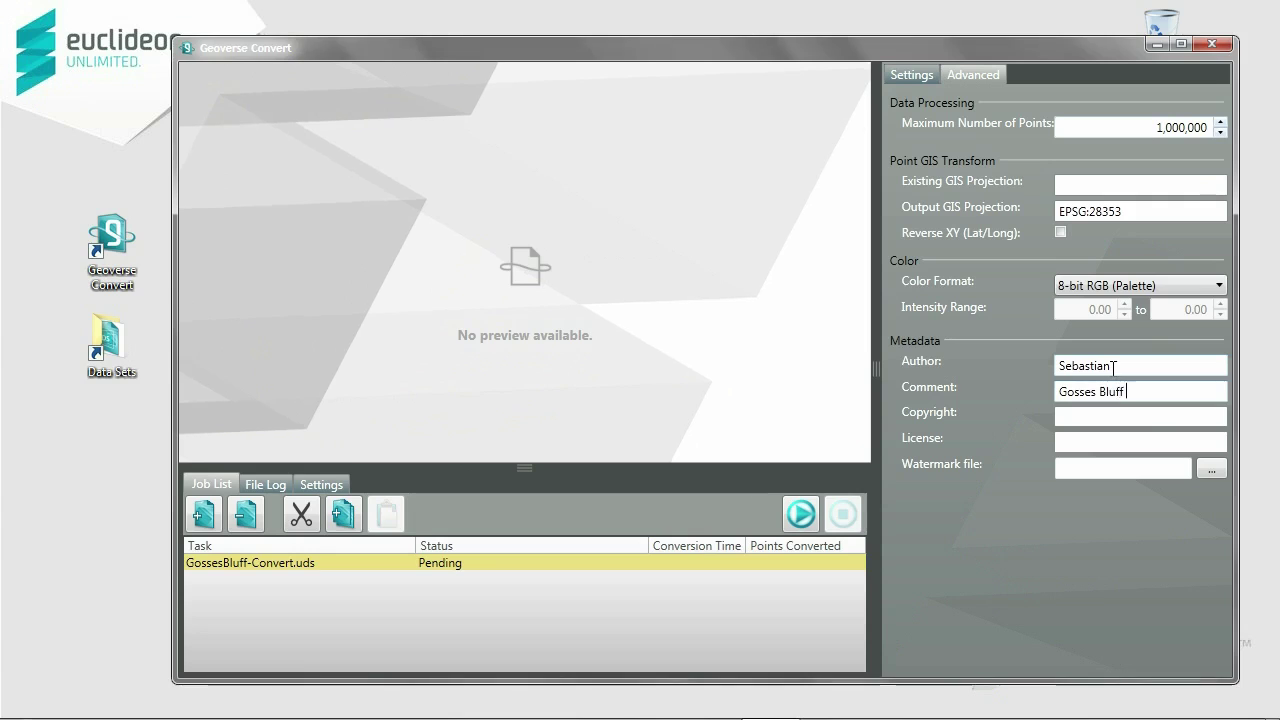
{"action": "left_click", "coordinate": [1062, 414]}
{"action": "left_click", "coordinate": [1080, 439]}
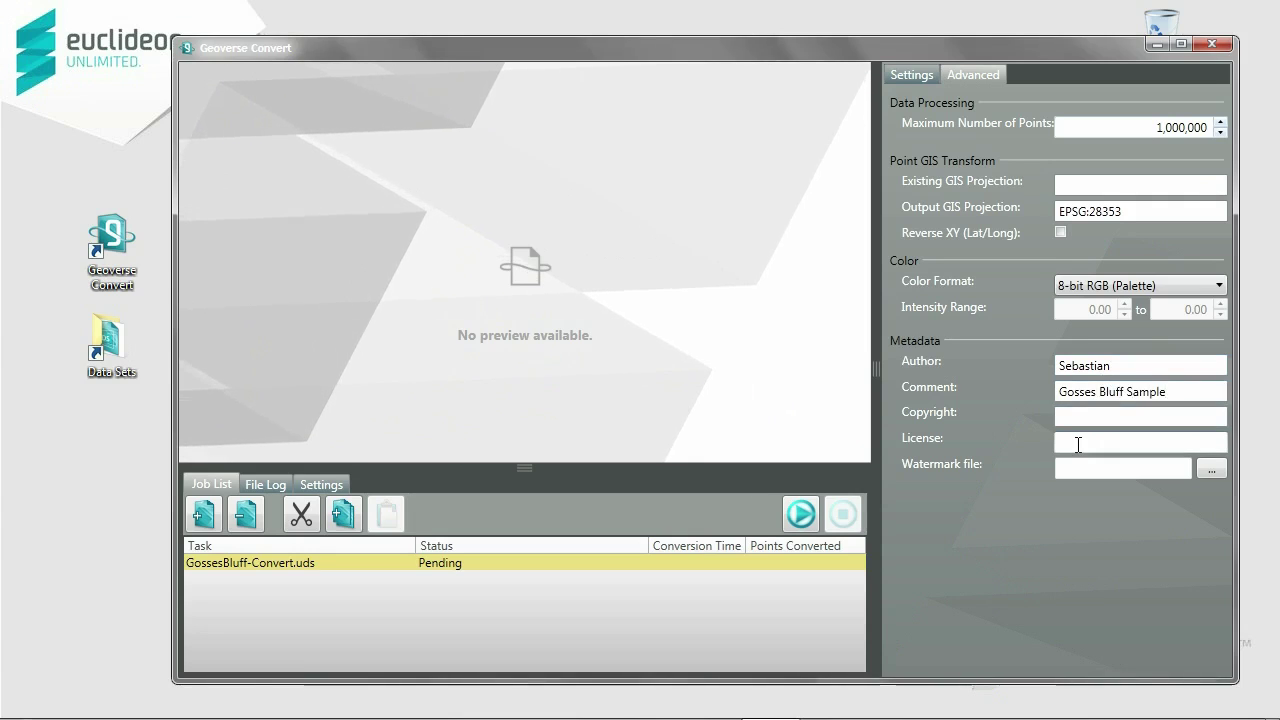
- Assign EUCLIDEON LOGO 256 (RGB).png as the watermark file and run the conversion job
{"action": "left_click", "coordinate": [1070, 472]}
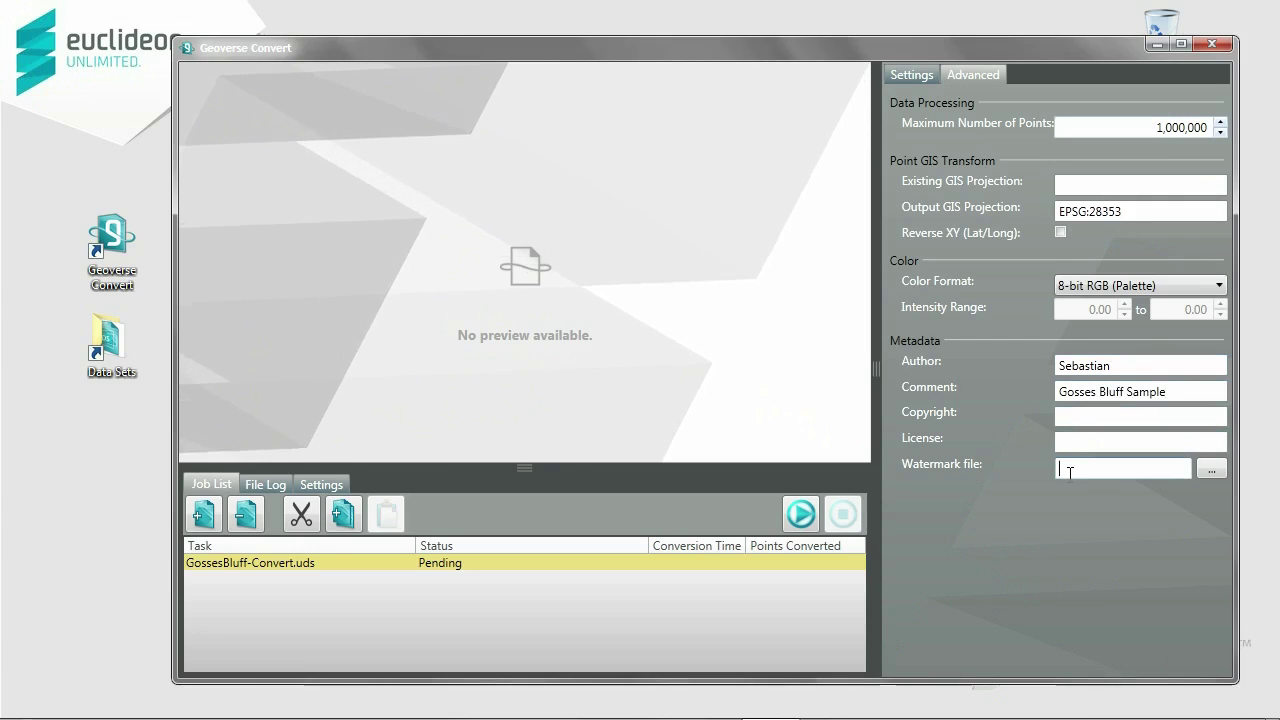
{"action": "left_click", "coordinate": [1211, 468]}
{"action": "left_click", "coordinate": [266, 129]}
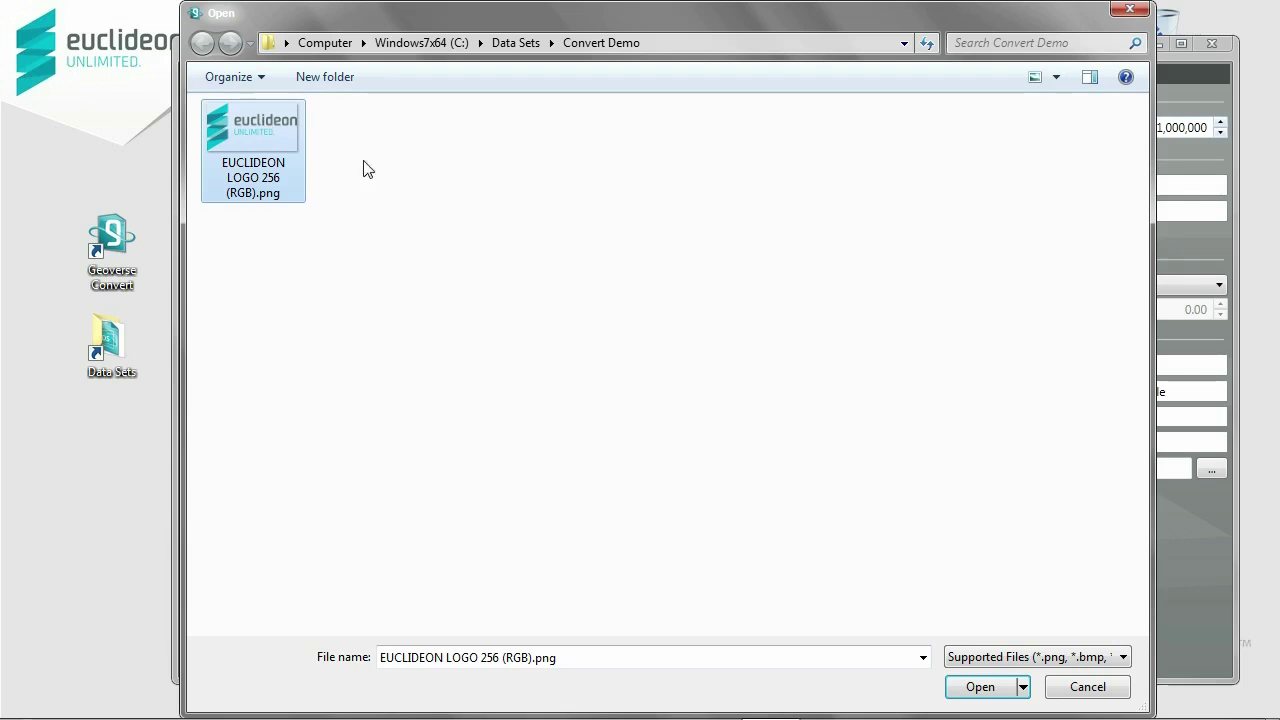
{"action": "left_click", "coordinate": [980, 686]}
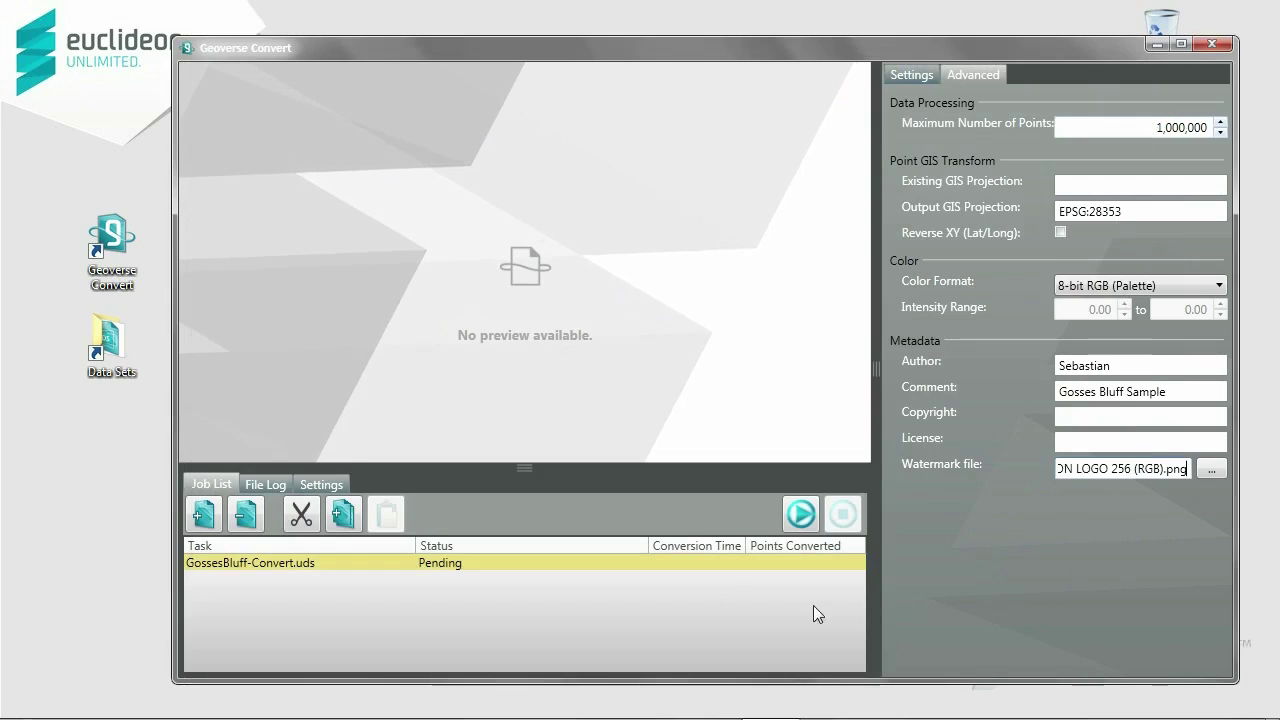
{"action": "left_click", "coordinate": [790, 520]}
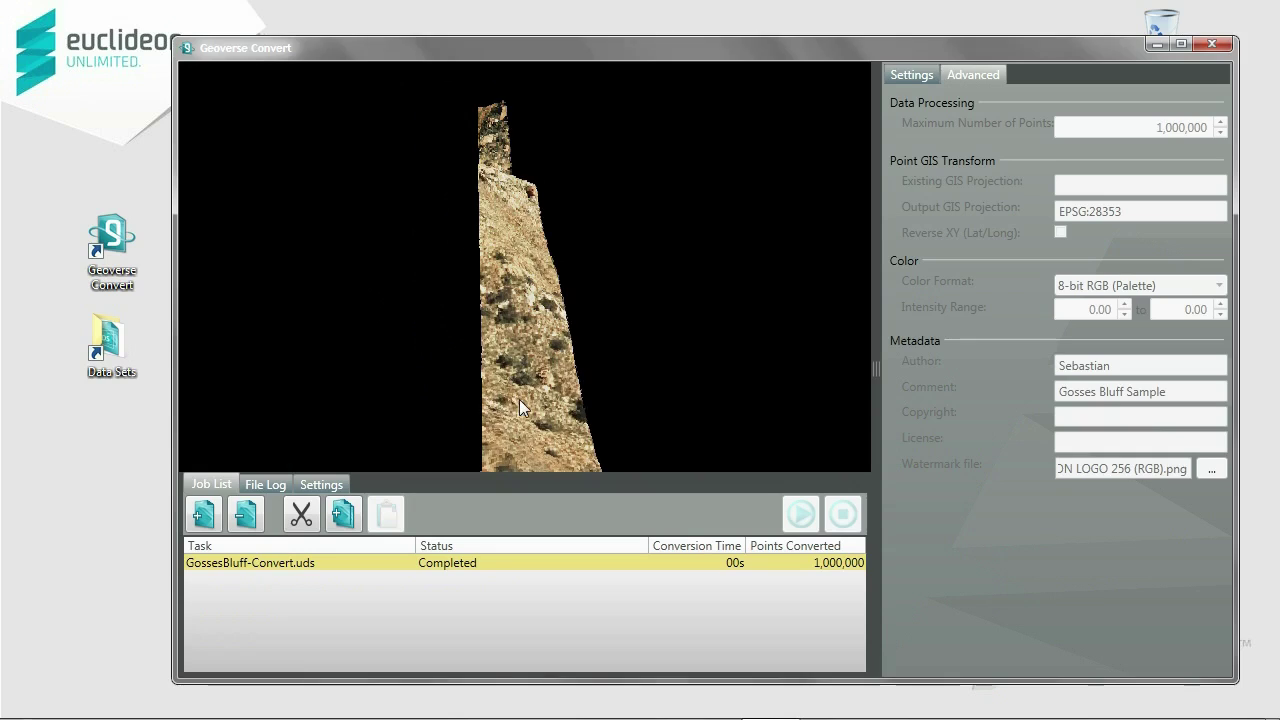
- Run a duplicate of the completed GossesBluff-Convert.uds job with the maximum number of points set to 0, overwriting the existing output file
{"action": "left_click", "coordinate": [350, 513]}
{"action": "left_click", "coordinate": [388, 516]}
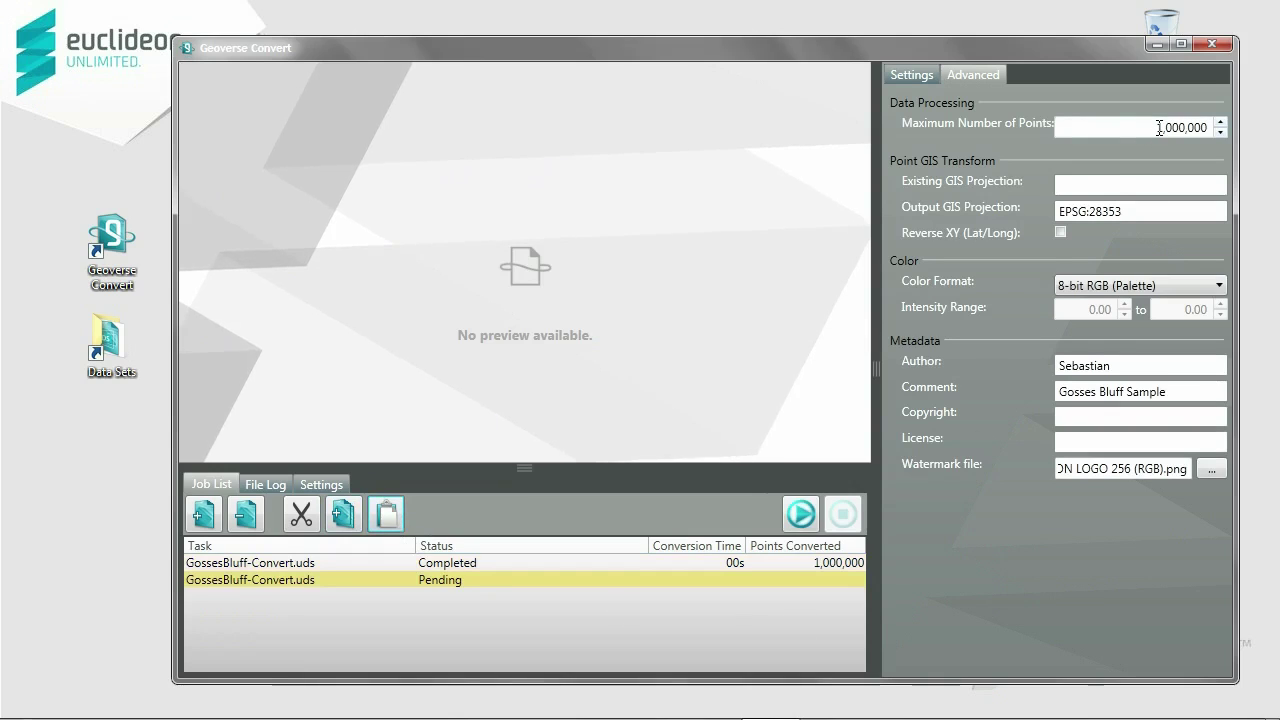
{"action": "left_click", "coordinate": [1160, 128]}
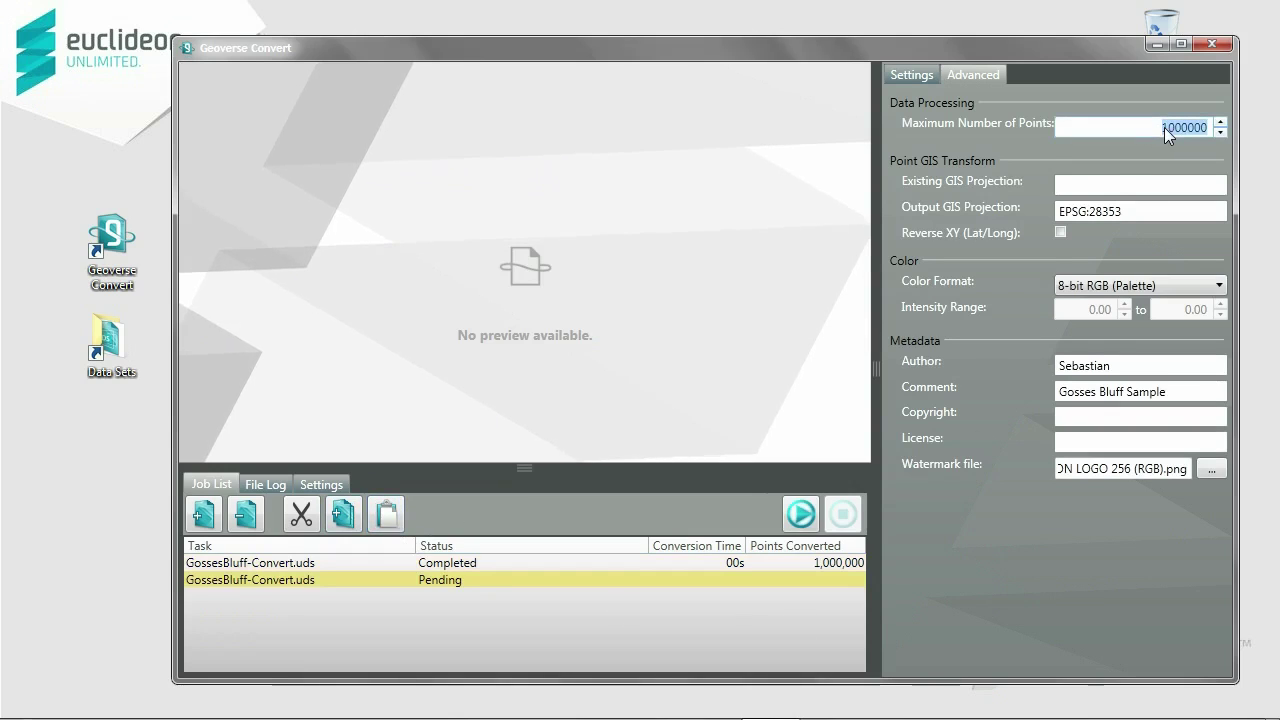
{"action": "left_click", "coordinate": [800, 514]}
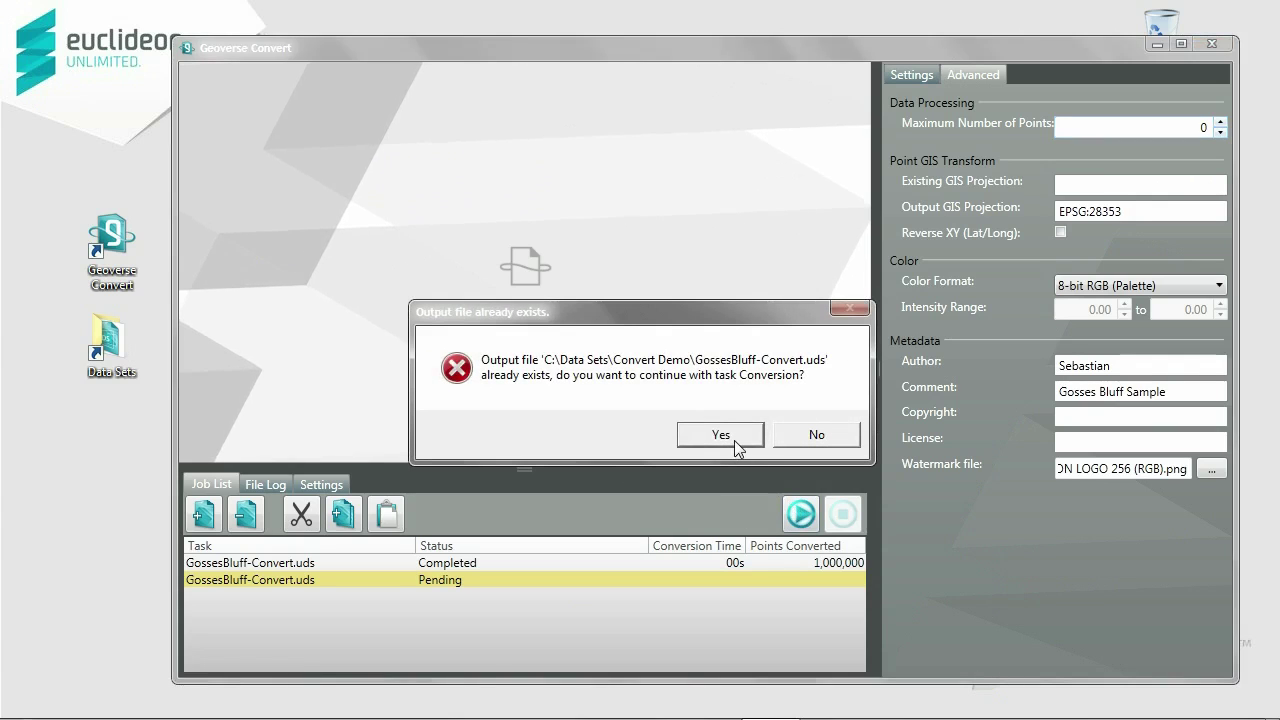
{"action": "left_click", "coordinate": [734, 440]}
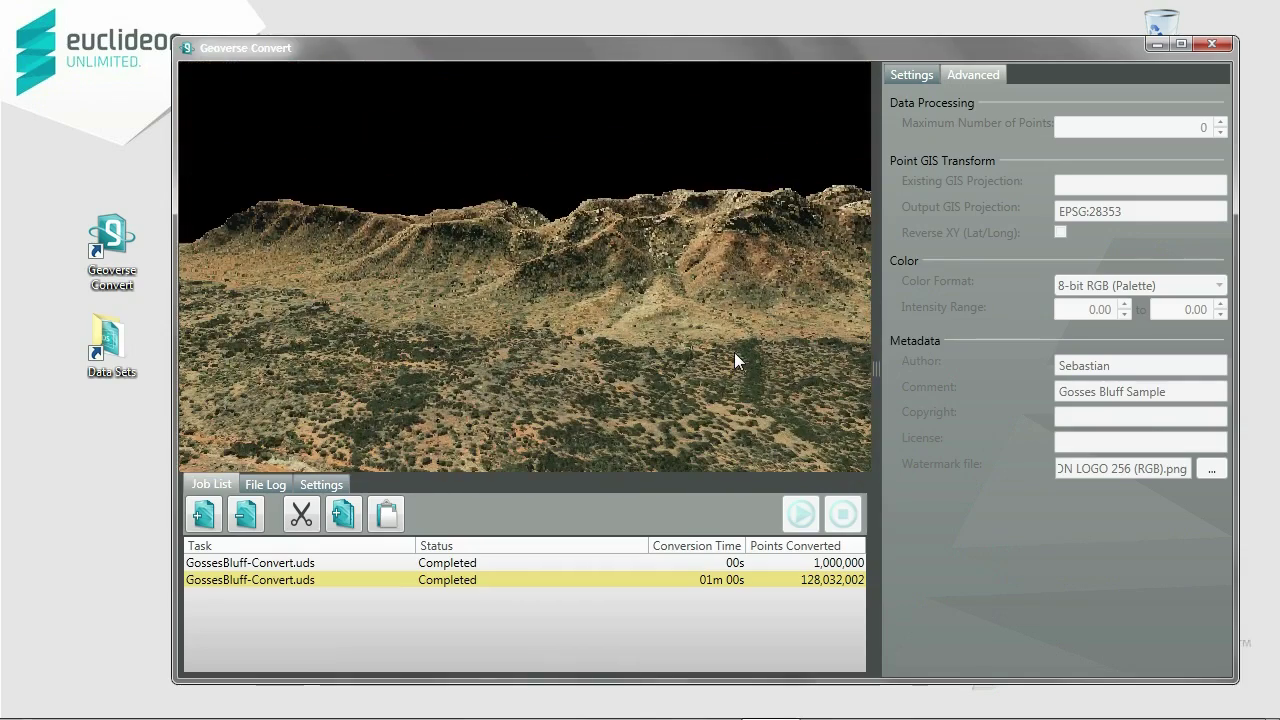
- Open the converted GossesBluff-Convert.uds from the Convert Demo folder in Data Sets, switching to Geoverse View
{"action": "double_click", "coordinate": [112, 340]}
{"action": "double_click", "coordinate": [211, 306]}
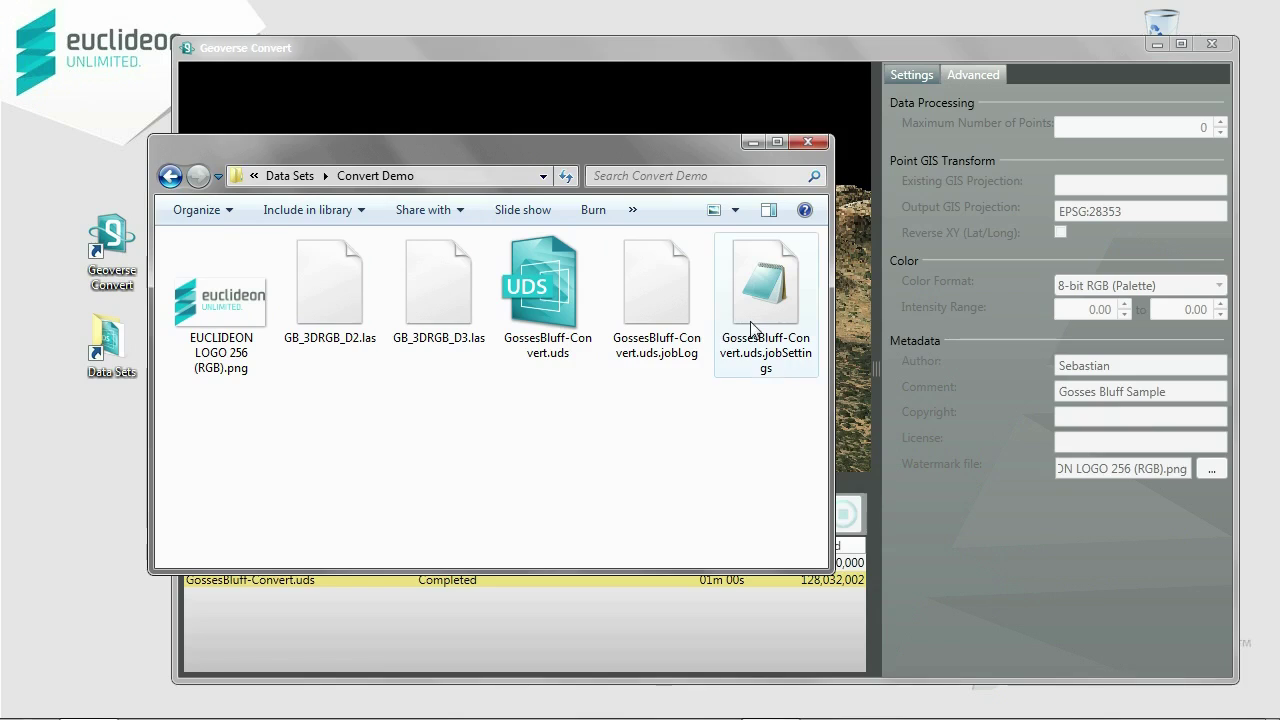
{"action": "double_click", "coordinate": [556, 325]}
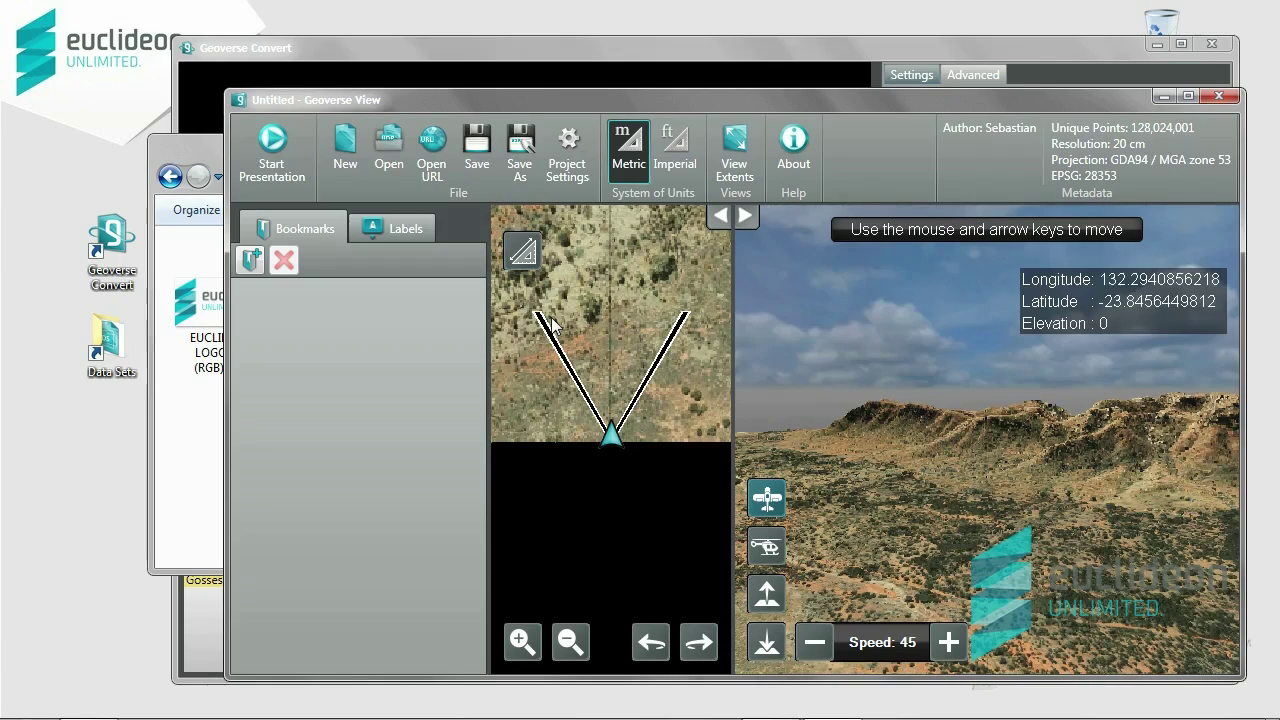
- Inspect the Gosses Bluff terrain in a full-screen presentation with the map panel hidden, and return to the project window
{"action": "left_click", "coordinate": [263, 153]}
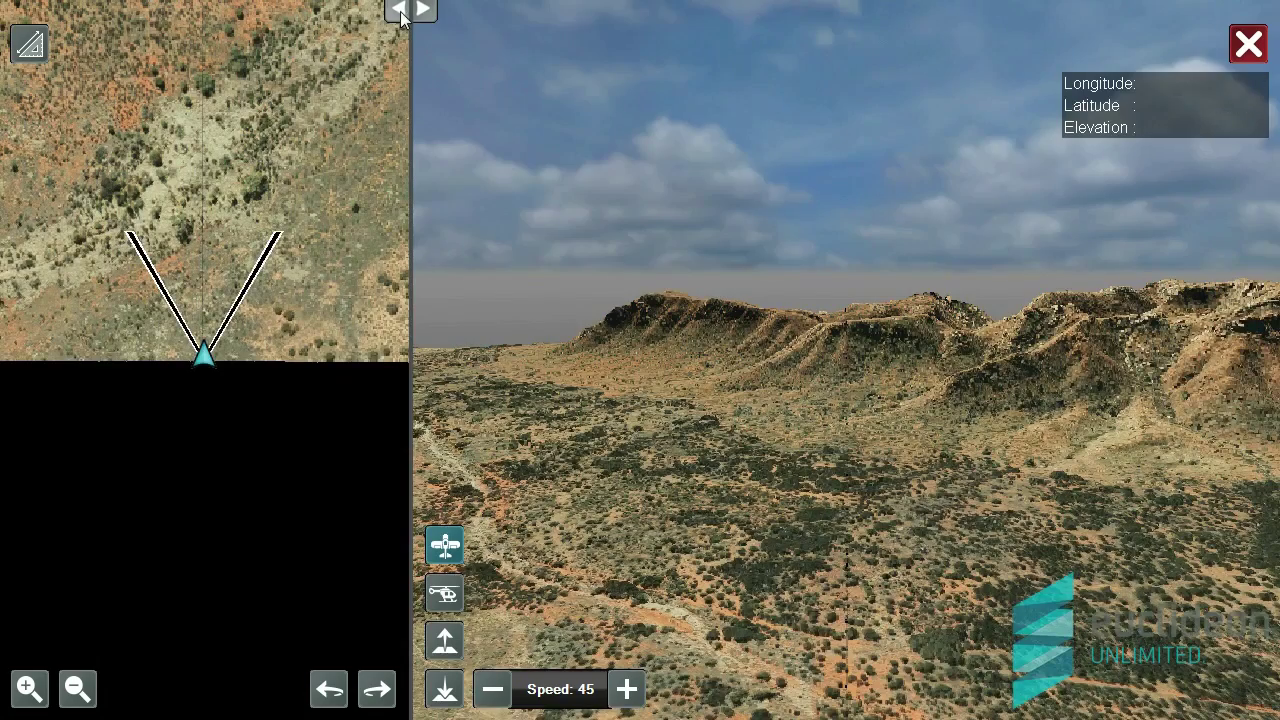
{"action": "left_click", "coordinate": [400, 10]}
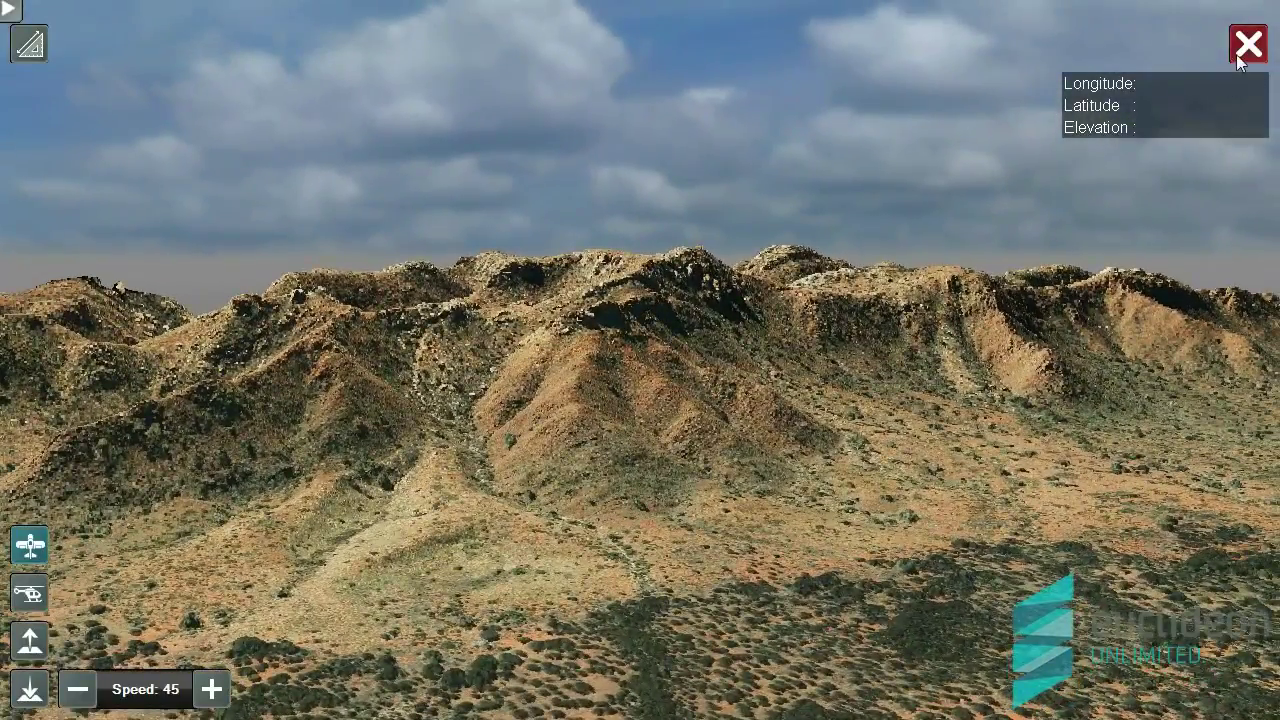
{"action": "left_click", "coordinate": [1240, 56]}
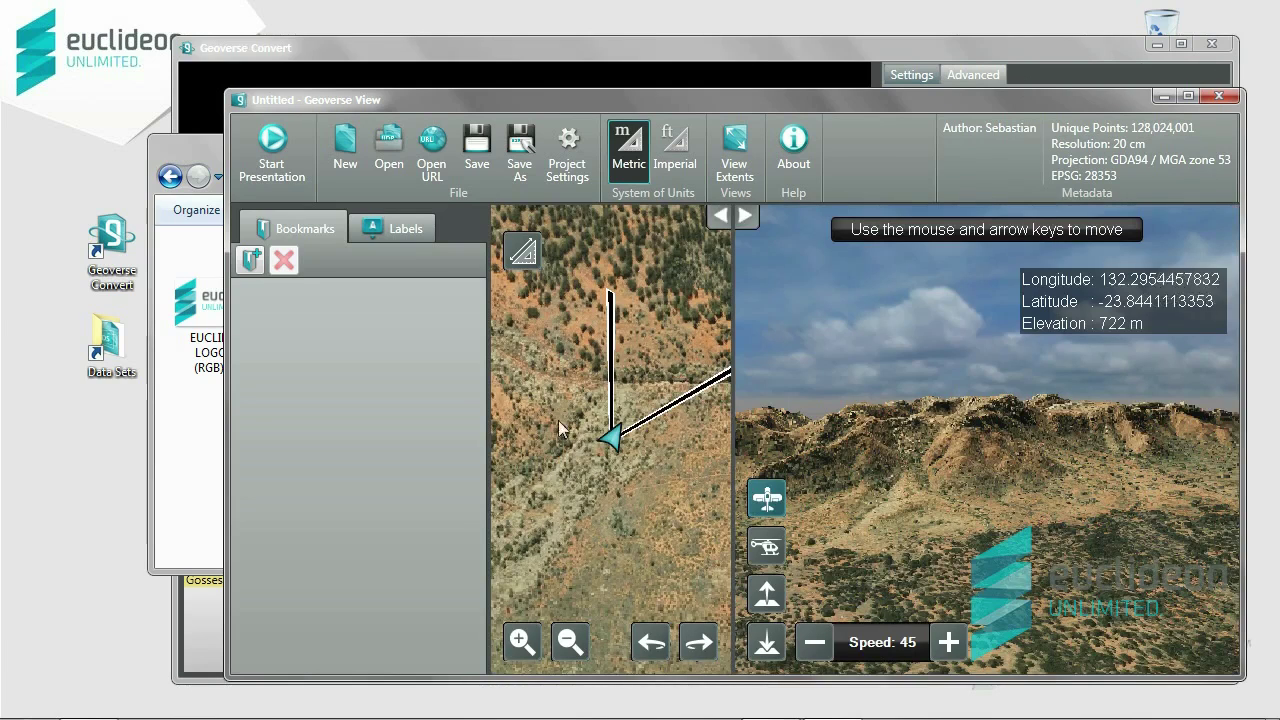
- Set the project's map panel to display Open Street Map instead of the black background
{"action": "left_click", "coordinate": [577, 166]}
{"action": "left_click", "coordinate": [448, 314]}
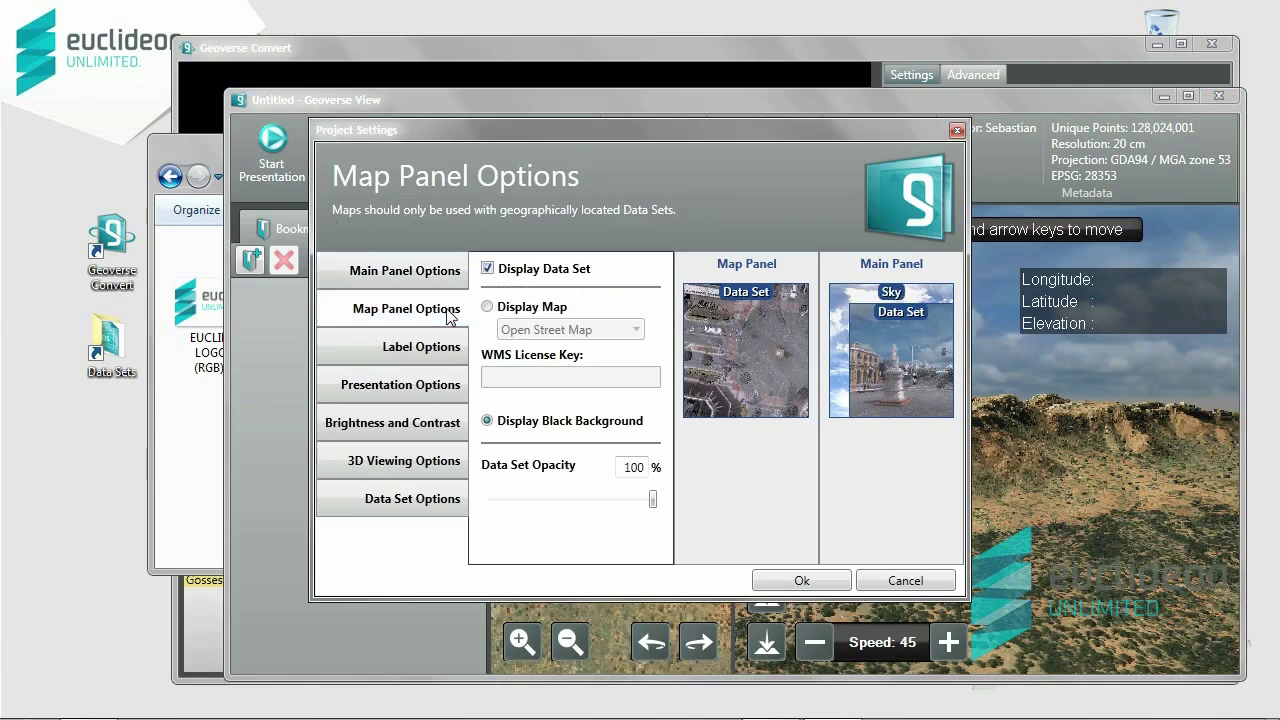
{"action": "left_click", "coordinate": [487, 307]}
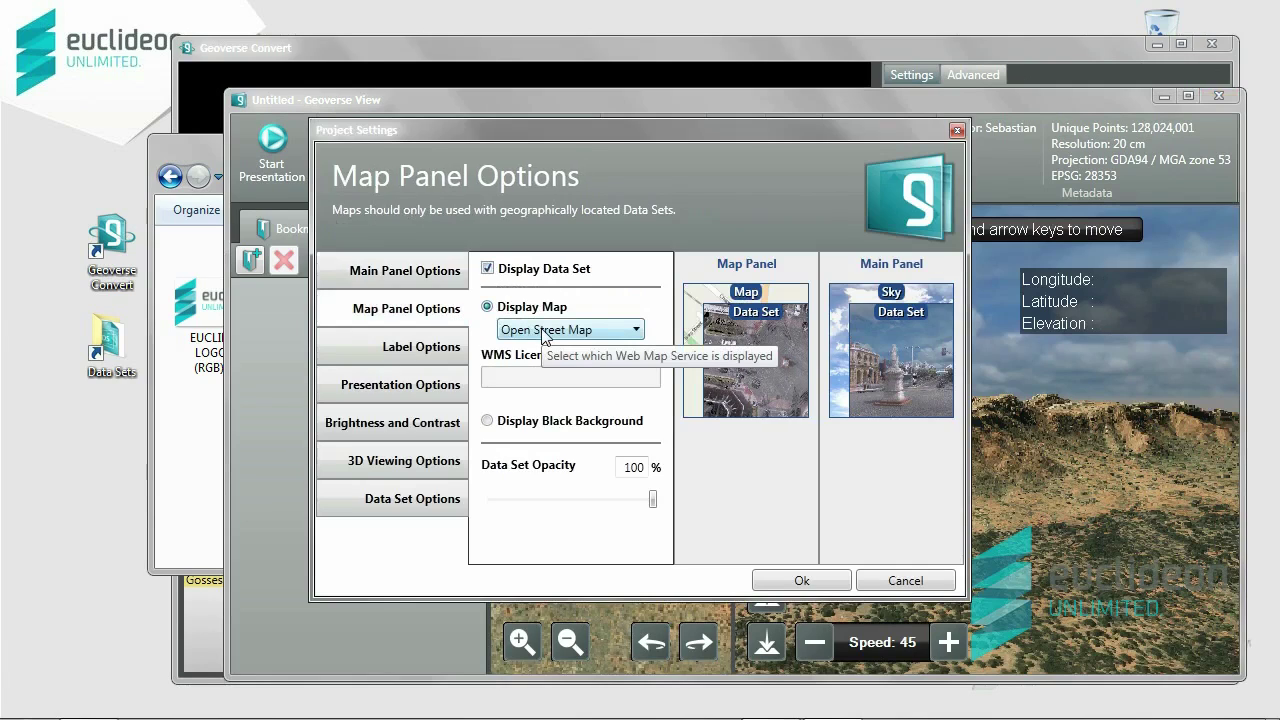
{"action": "left_click", "coordinate": [791, 572]}
- Check where the data set lies on the map of Australia and close Geoverse View
{"action": "scroll", "coordinate": [604, 496], "scroll_direction": "down", "scroll_amount": 5}
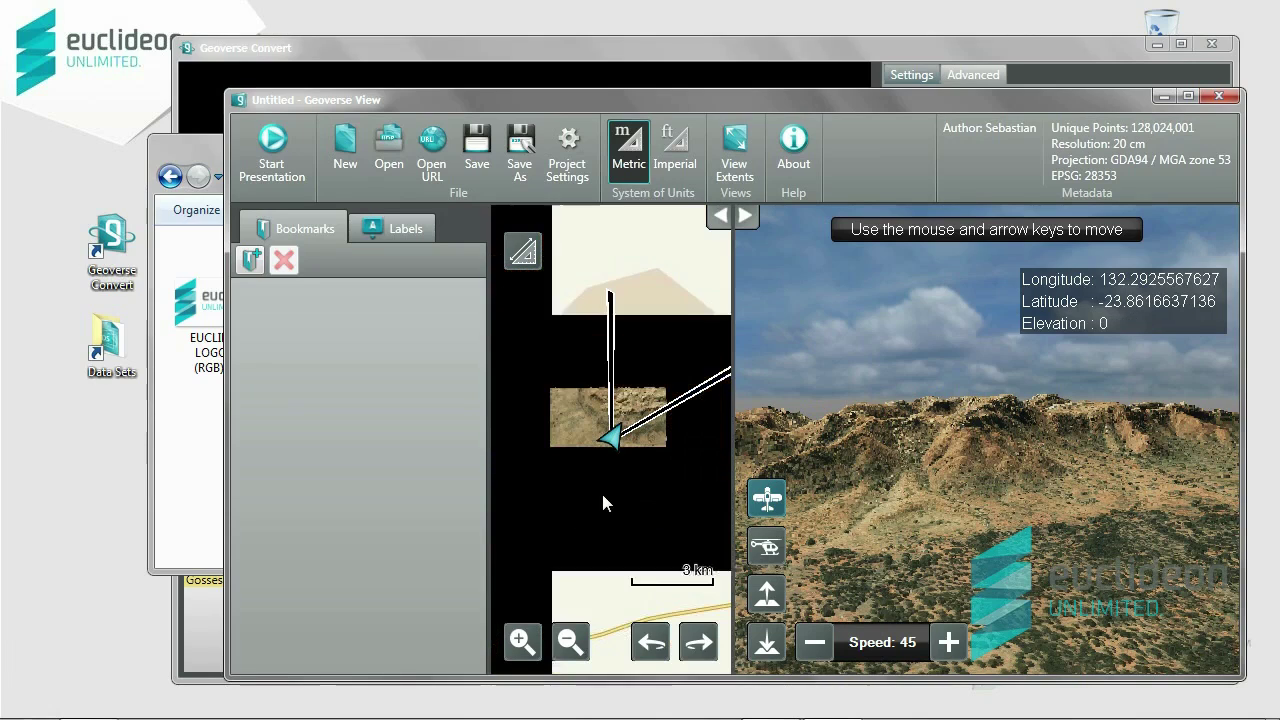
{"action": "scroll", "coordinate": [621, 468], "scroll_direction": "down", "scroll_amount": 3}
{"action": "scroll", "coordinate": [621, 468], "scroll_direction": "down", "scroll_amount": 5}
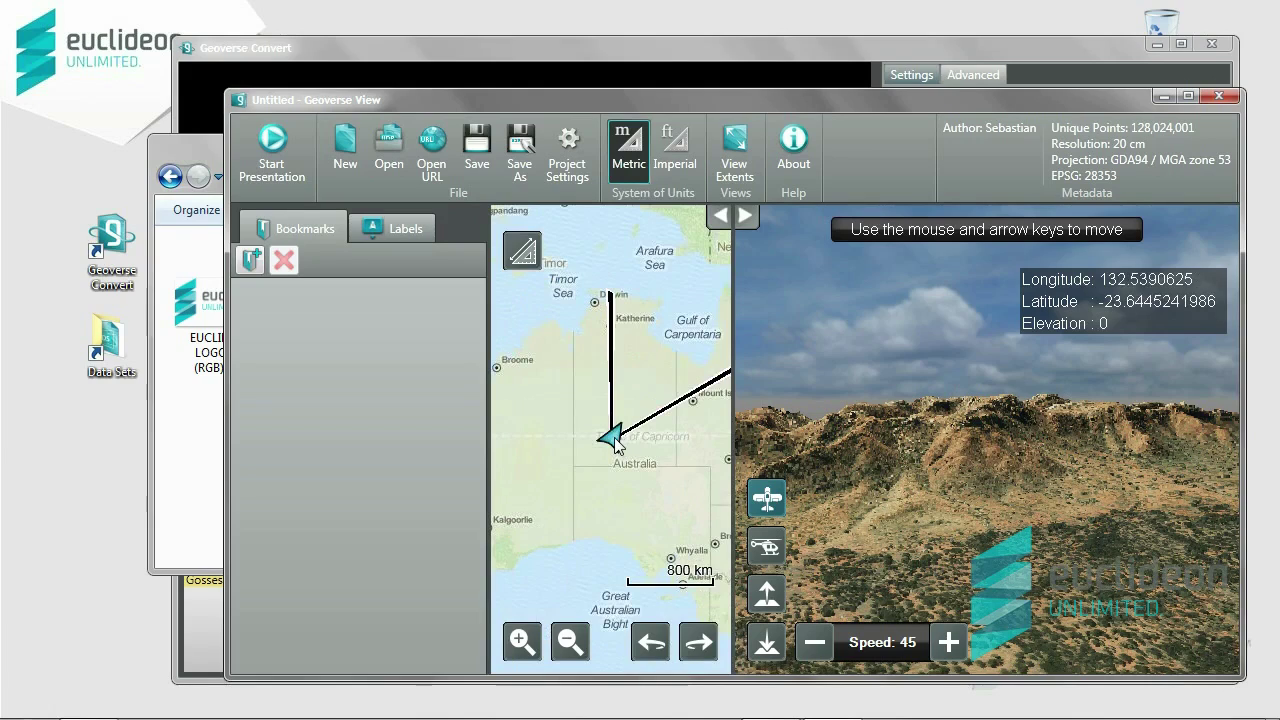
{"action": "left_click", "coordinate": [1220, 97]}
{"action": "left_click", "coordinate": [785, 413]}
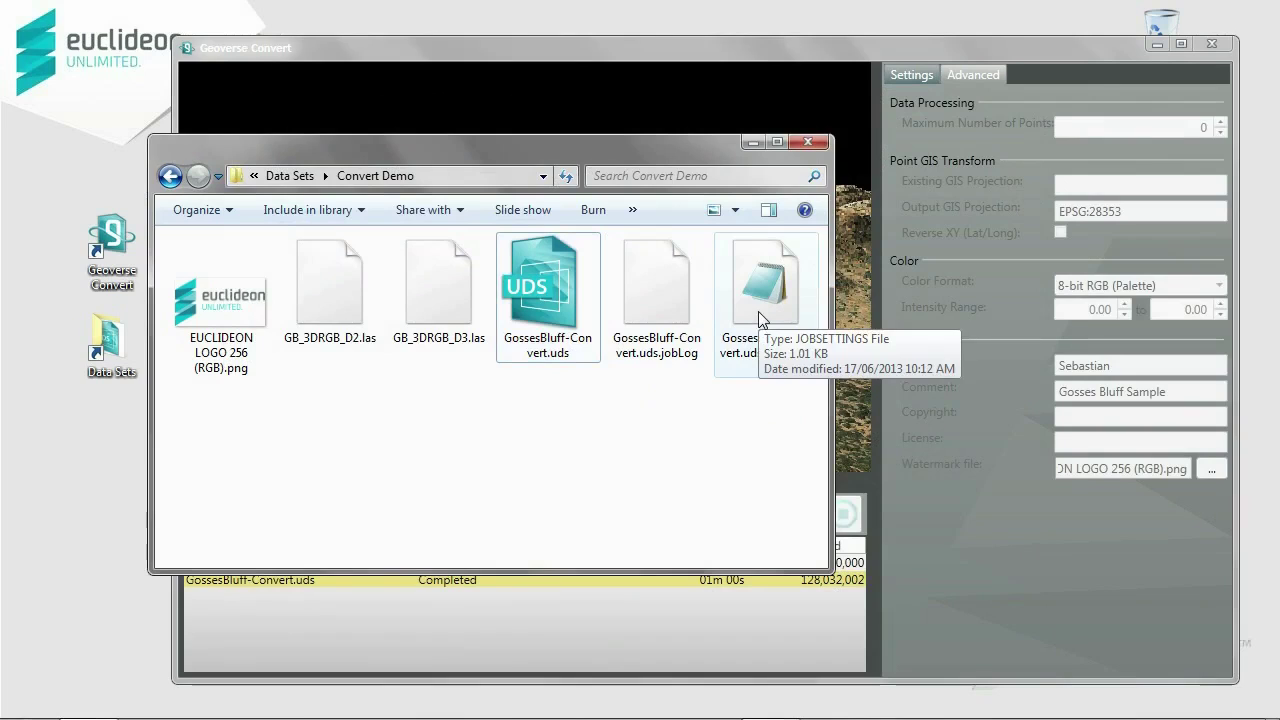
- Add a new conversion job to the job list from GossesBluff-Convert.uds.jobSettings and show its general output settings
{"action": "left_click_drag", "start_coordinate": [760, 293], "coordinate": [735, 612]}
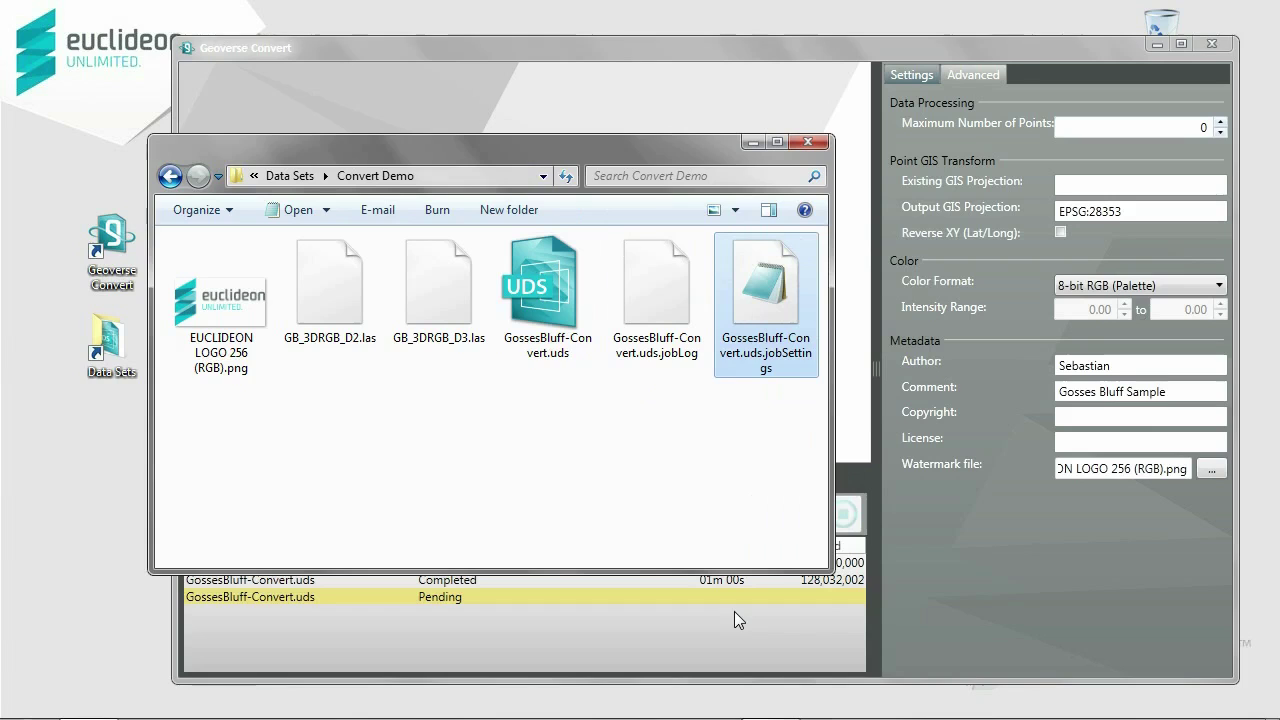
{"action": "left_click", "coordinate": [808, 141]}
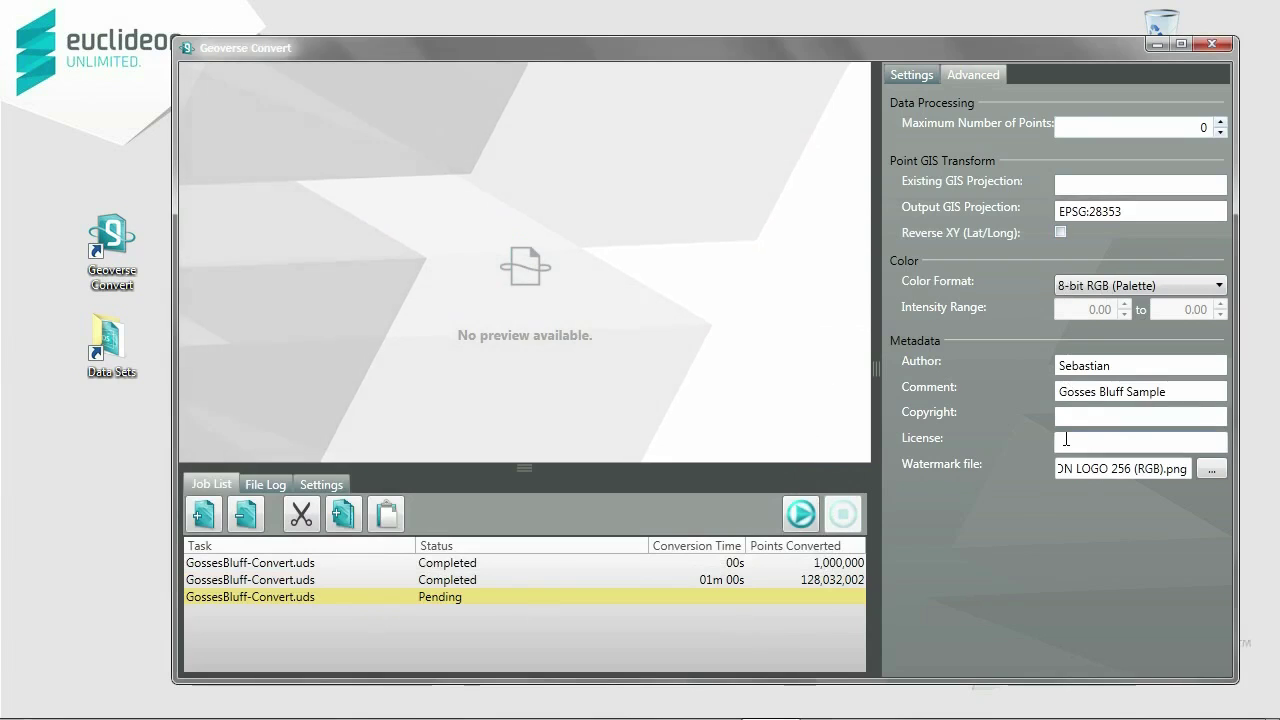
{"action": "left_click", "coordinate": [909, 75]}
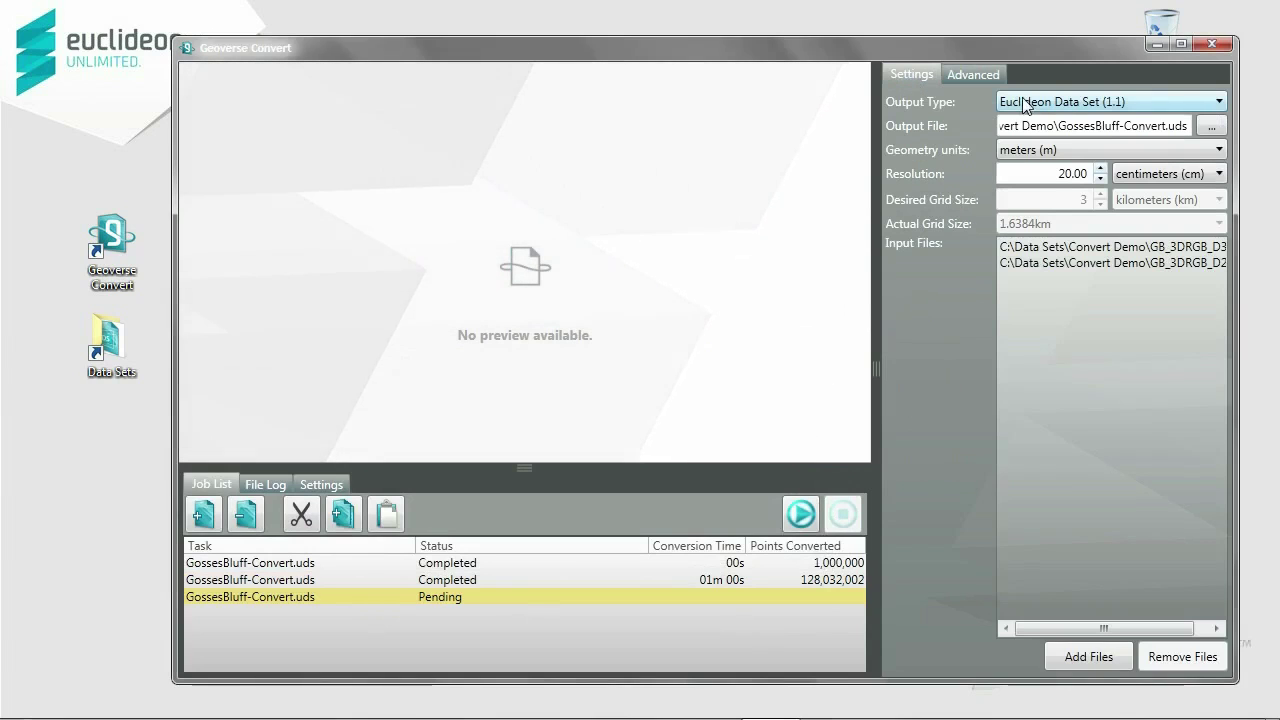